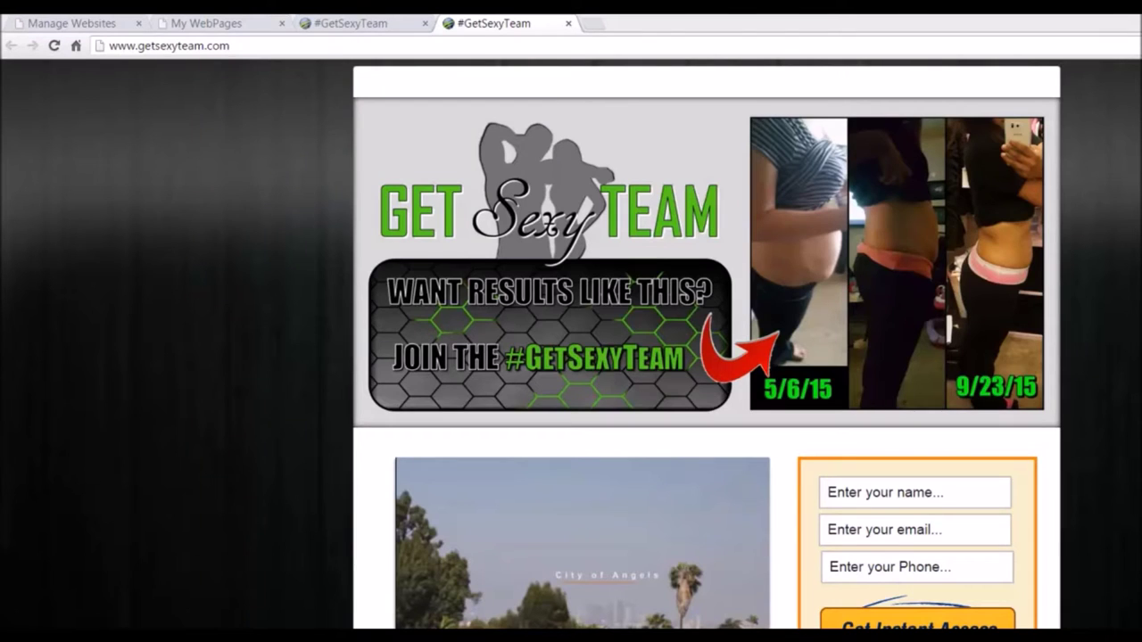
{"action": "scroll", "coordinate": [706, 343], "scroll_direction": "down", "scroll_amount": 6}
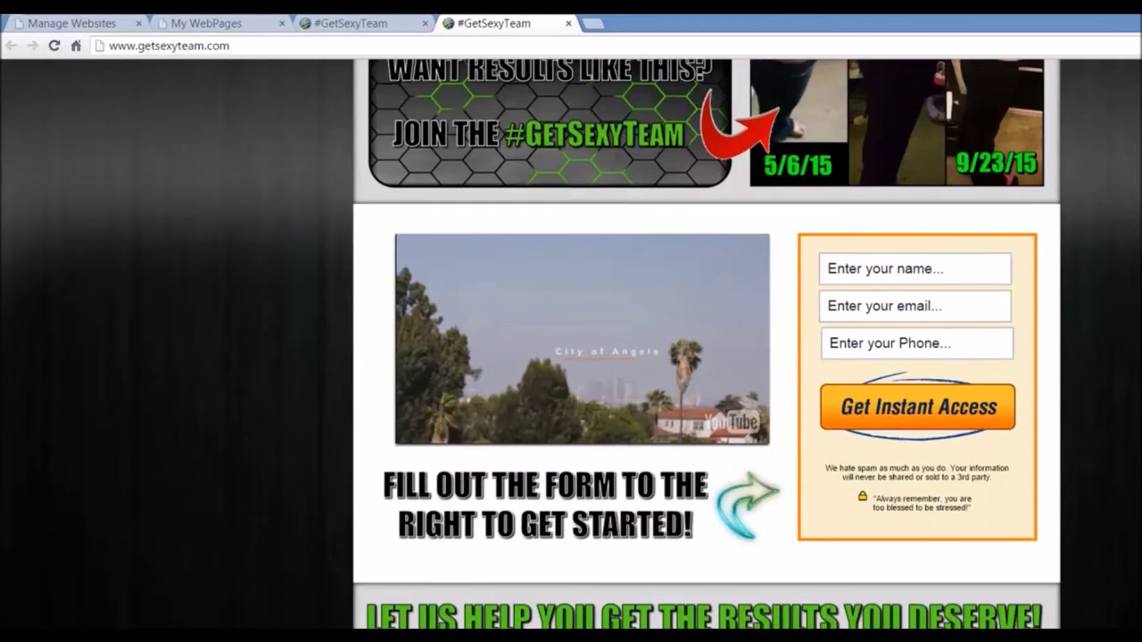
{"action": "scroll", "coordinate": [706, 343], "scroll_direction": "up", "scroll_amount": 6}
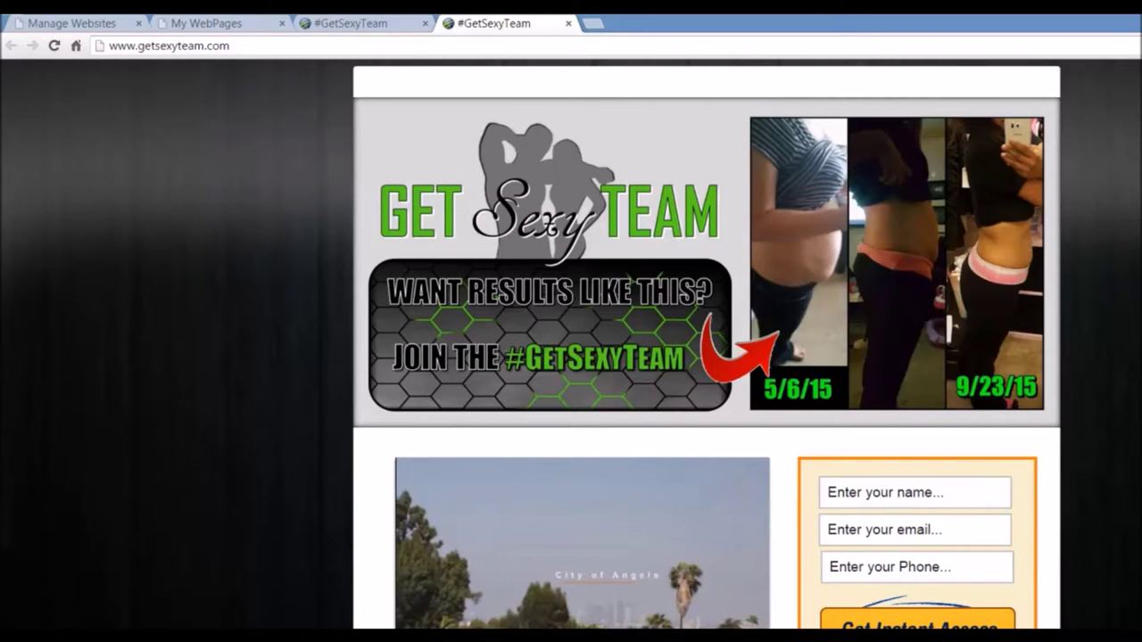
{"action": "scroll", "coordinate": [707, 344], "scroll_direction": "down", "scroll_amount": 7}
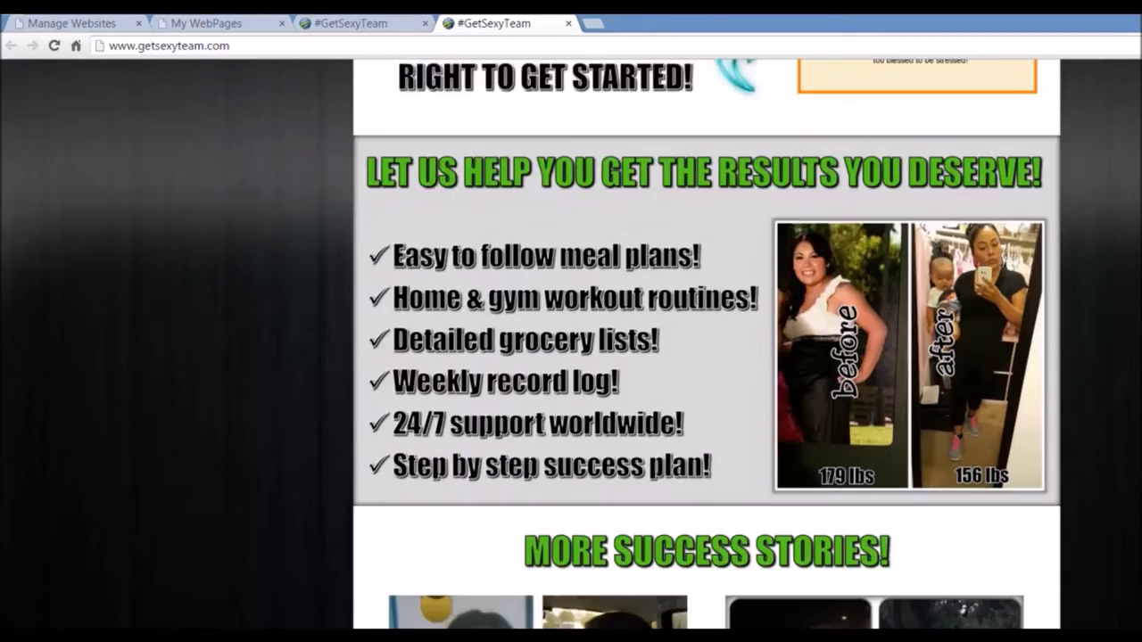
{"action": "scroll", "coordinate": [707, 343], "scroll_direction": "down", "scroll_amount": 11}
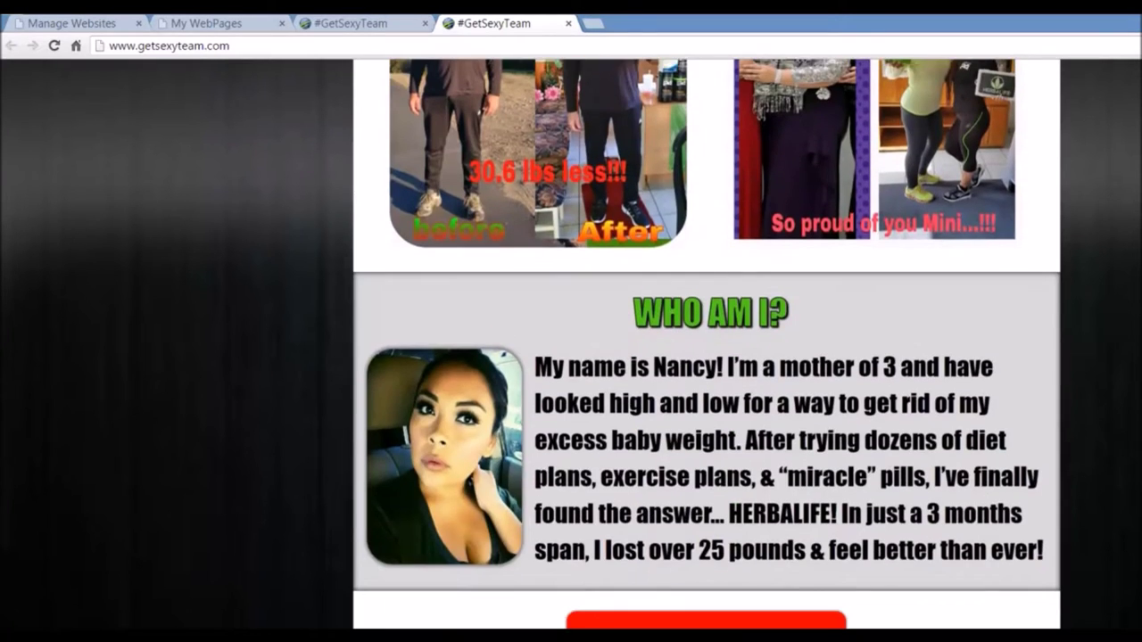
{"action": "scroll", "coordinate": [707, 343], "scroll_direction": "up", "scroll_amount": 18}
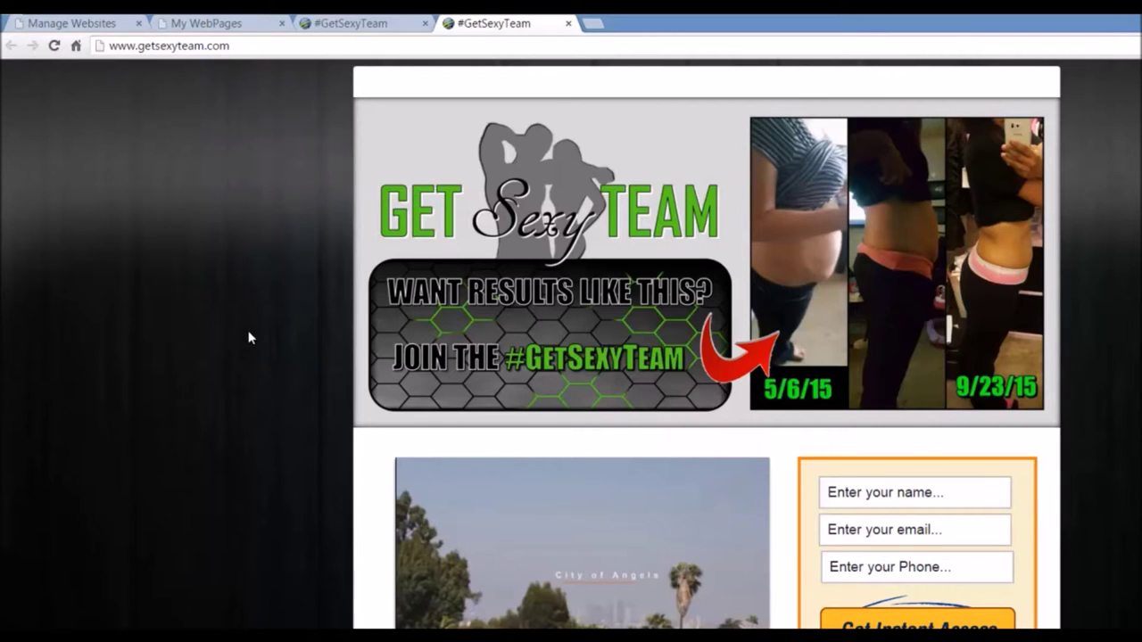
- Check the nancy.getsexyteam.com address of the landing page
{"action": "left_click", "coordinate": [361, 26]}
{"action": "double_click", "coordinate": [123, 47]}
{"action": "left_click", "coordinate": [156, 88]}
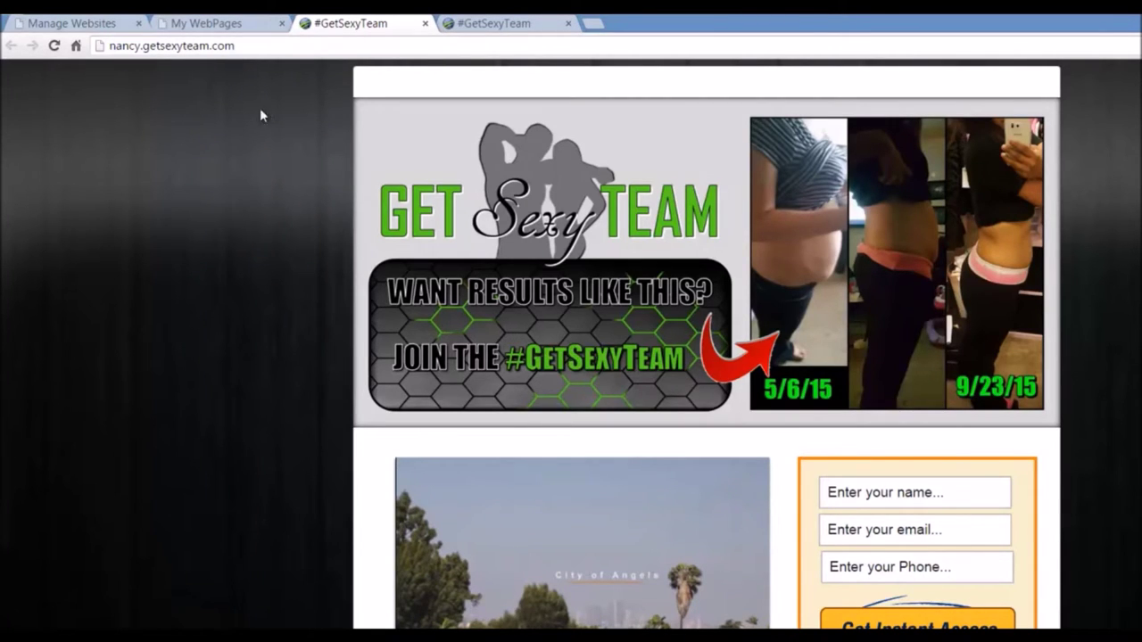
{"action": "left_click", "coordinate": [515, 28]}
{"action": "scroll", "coordinate": [126, 389], "scroll_direction": "down", "scroll_amount": 5}
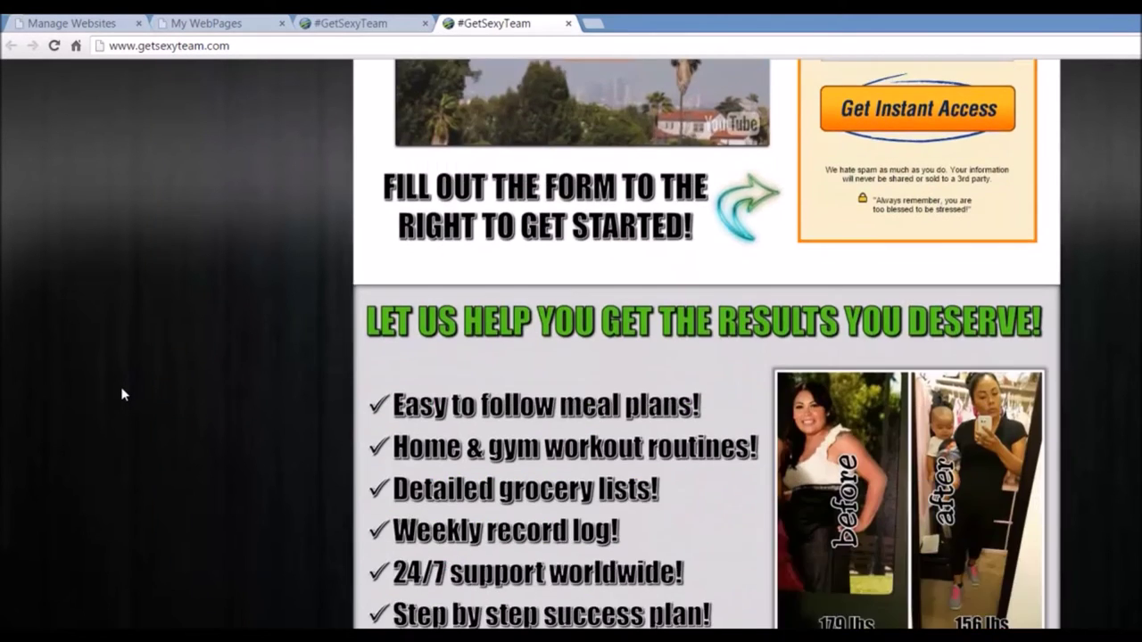
{"action": "scroll", "coordinate": [123, 395], "scroll_direction": "up", "scroll_amount": 5}
{"action": "left_click", "coordinate": [198, 23]}
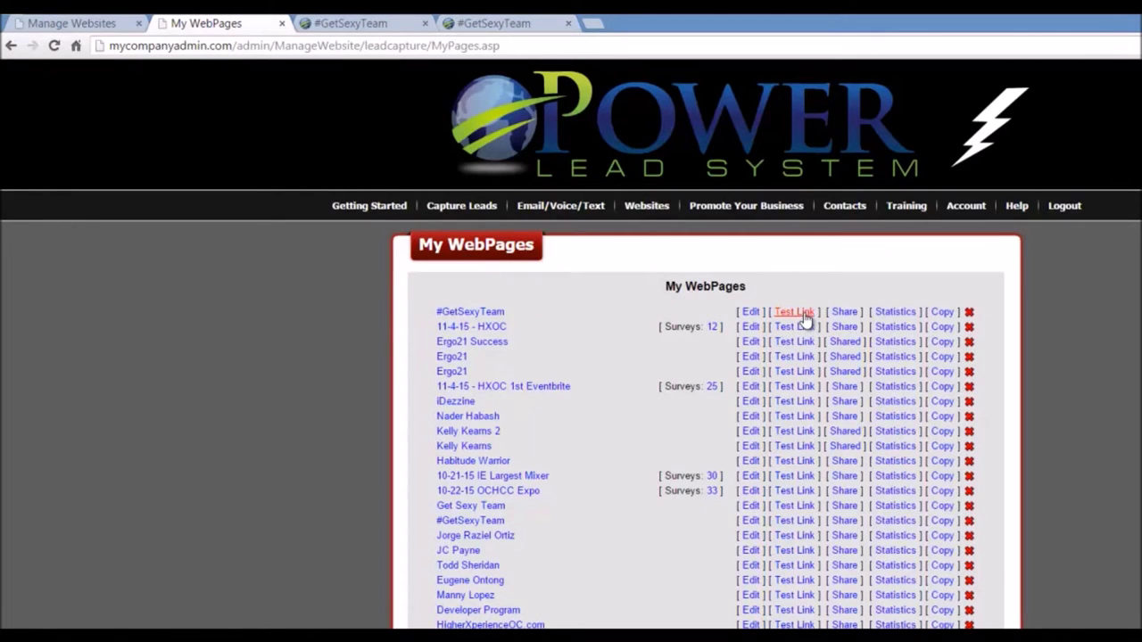
- Copy the #GetSexyTeam webpage and look over the copy's Edit WebPage form
{"action": "left_click", "coordinate": [943, 312]}
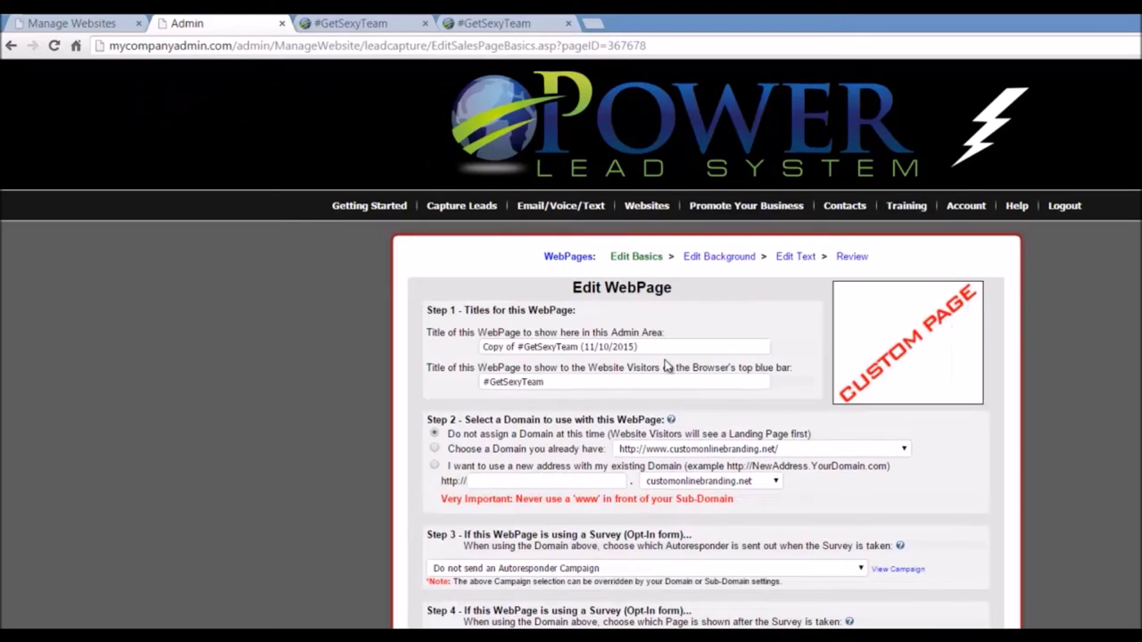
{"action": "scroll", "coordinate": [513, 419], "scroll_direction": "down", "scroll_amount": 2}
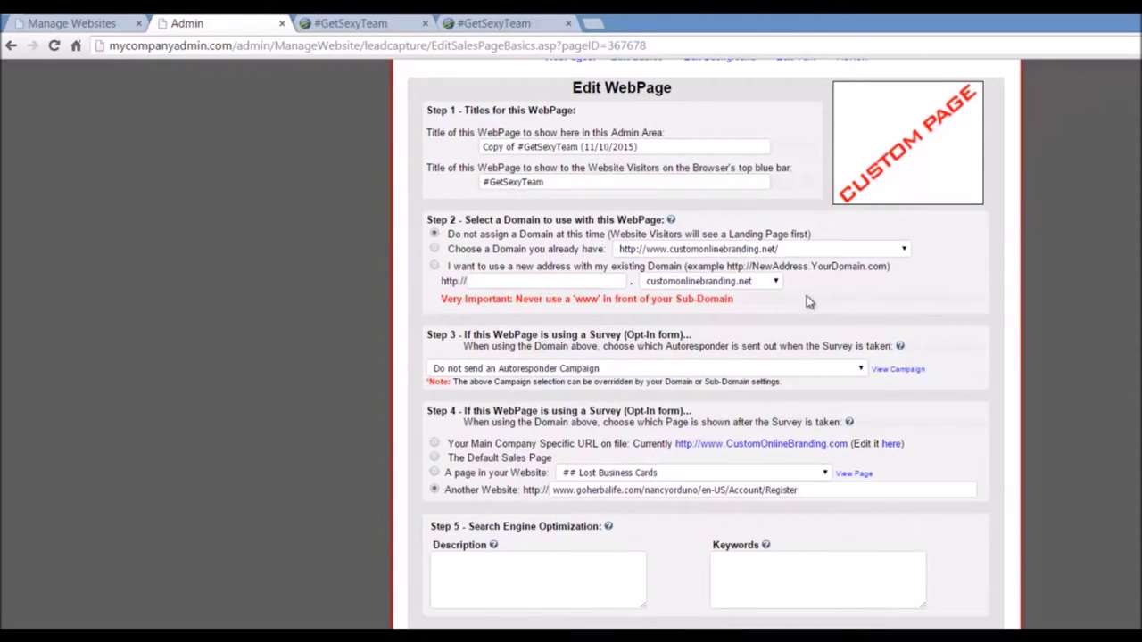
{"action": "scroll", "coordinate": [727, 428], "scroll_direction": "up", "scroll_amount": 5}
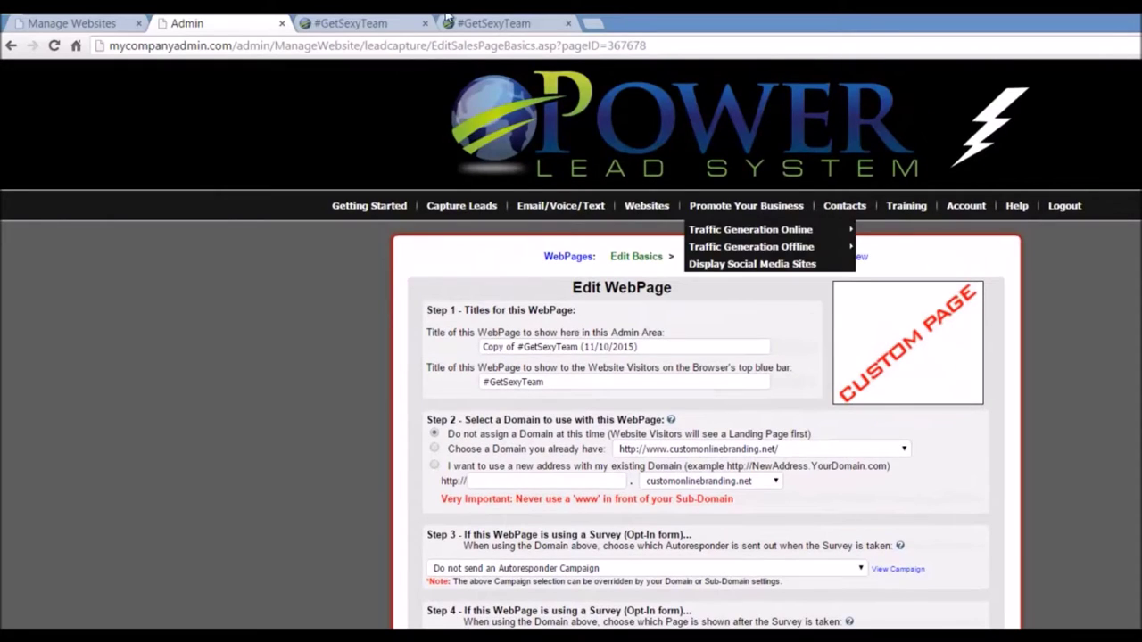
{"action": "left_click", "coordinate": [363, 24]}
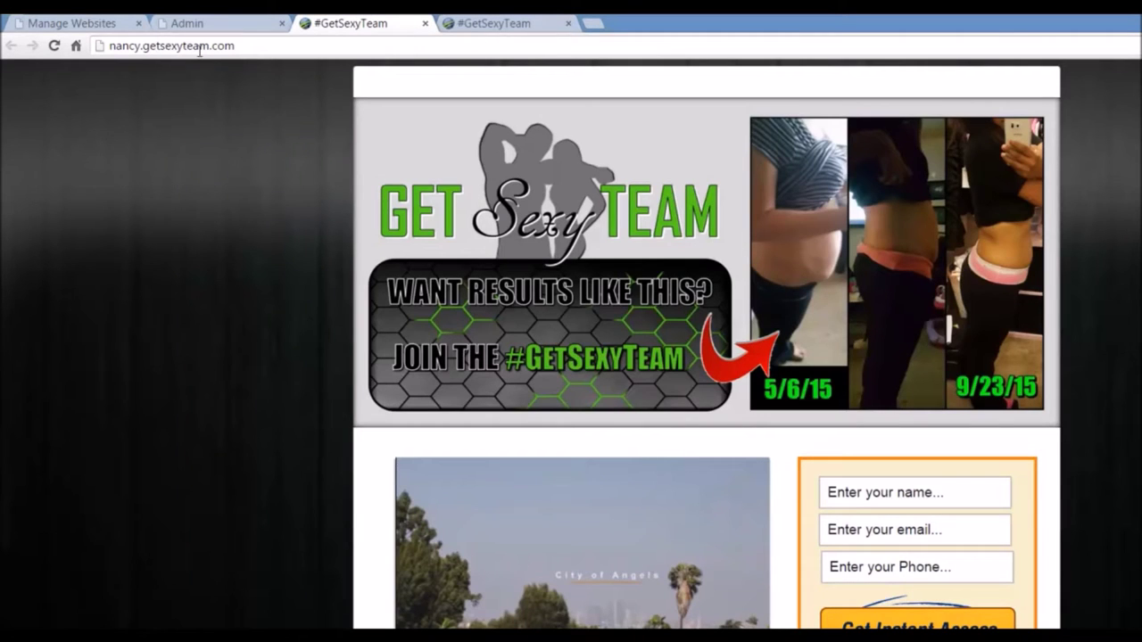
{"action": "scroll", "coordinate": [328, 341], "scroll_direction": "down", "scroll_amount": 15}
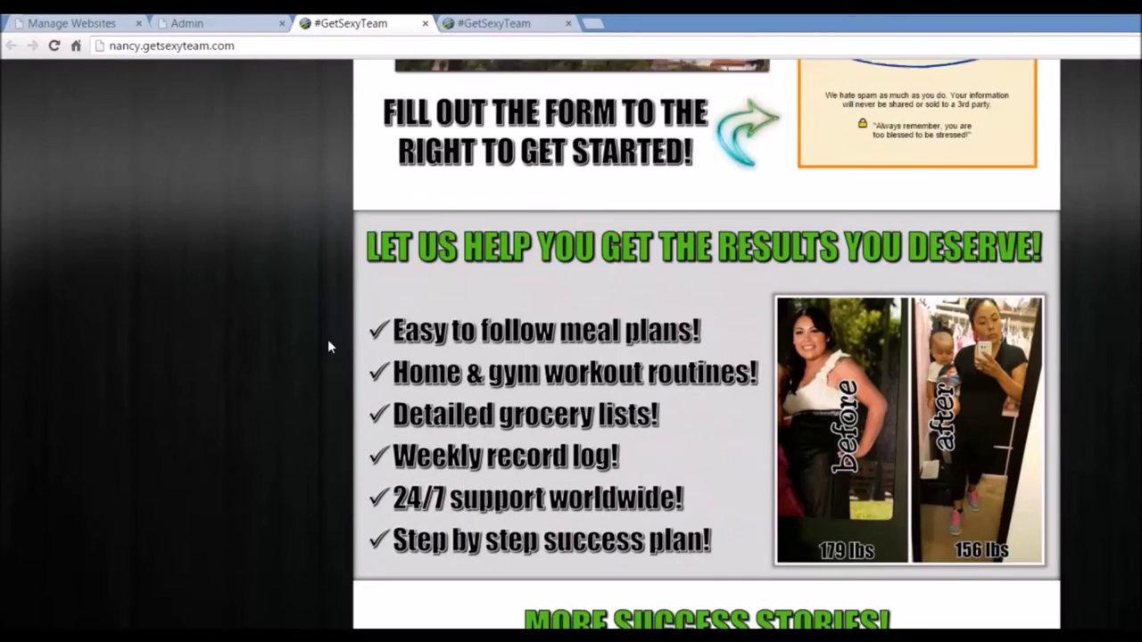
{"action": "scroll", "coordinate": [328, 346], "scroll_direction": "down", "scroll_amount": 3}
{"action": "scroll", "coordinate": [328, 346], "scroll_direction": "up", "scroll_amount": 15}
{"action": "scroll", "coordinate": [327, 346], "scroll_direction": "up", "scroll_amount": 1}
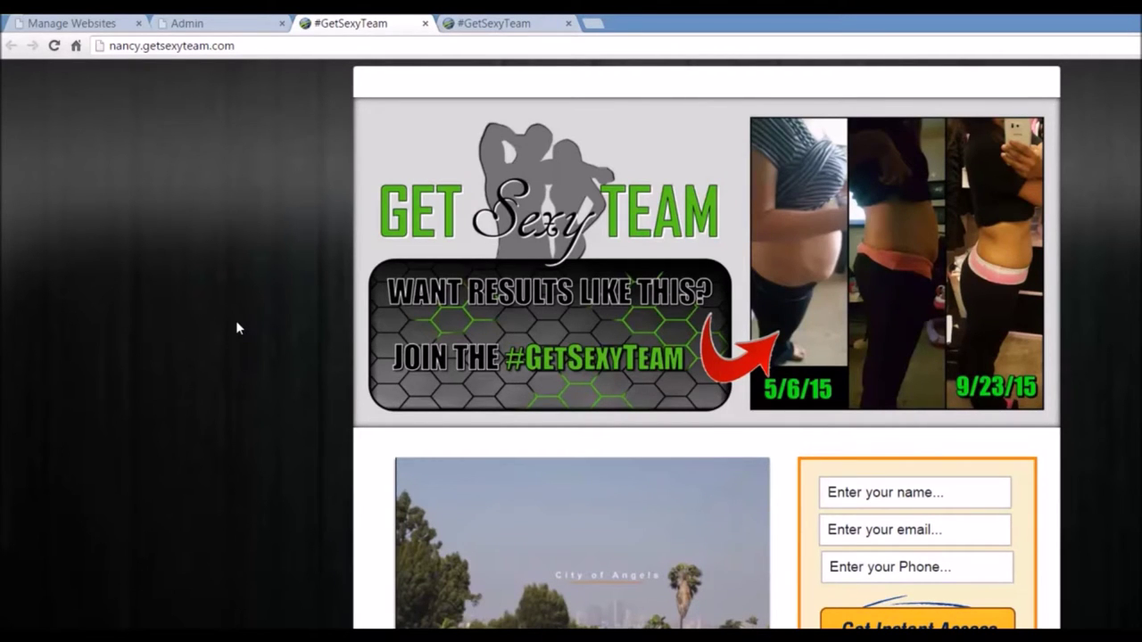
{"action": "scroll", "coordinate": [237, 327], "scroll_direction": "down", "scroll_amount": 10}
{"action": "scroll", "coordinate": [237, 327], "scroll_direction": "up", "scroll_amount": 10}
{"action": "left_click", "coordinate": [896, 493]}
{"action": "left_click", "coordinate": [897, 528]}
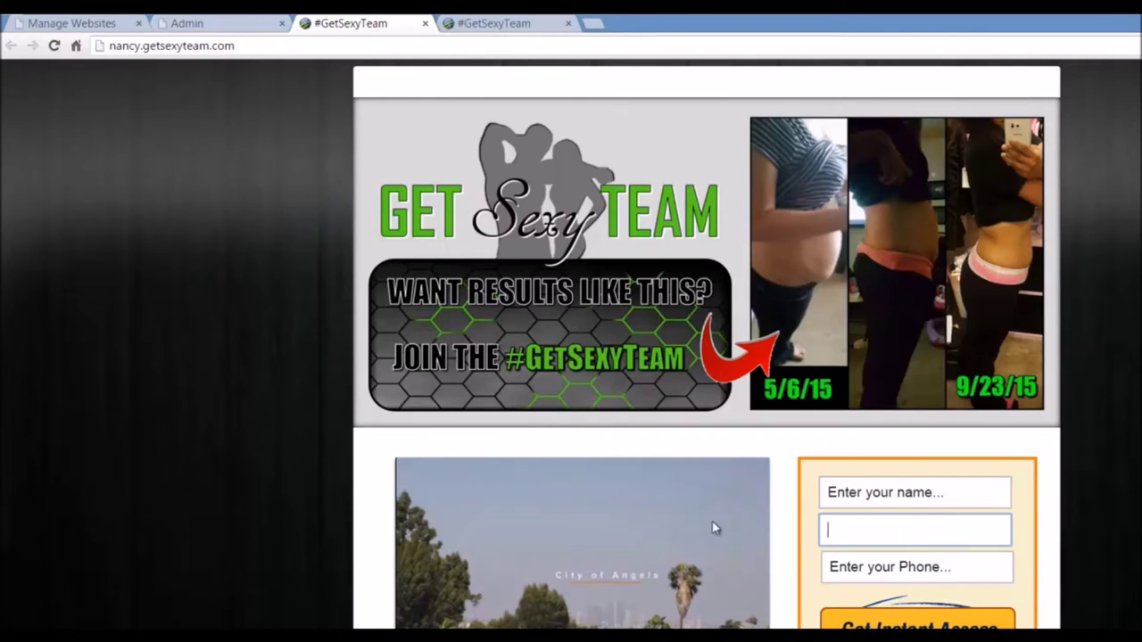
{"action": "left_click", "coordinate": [252, 378]}
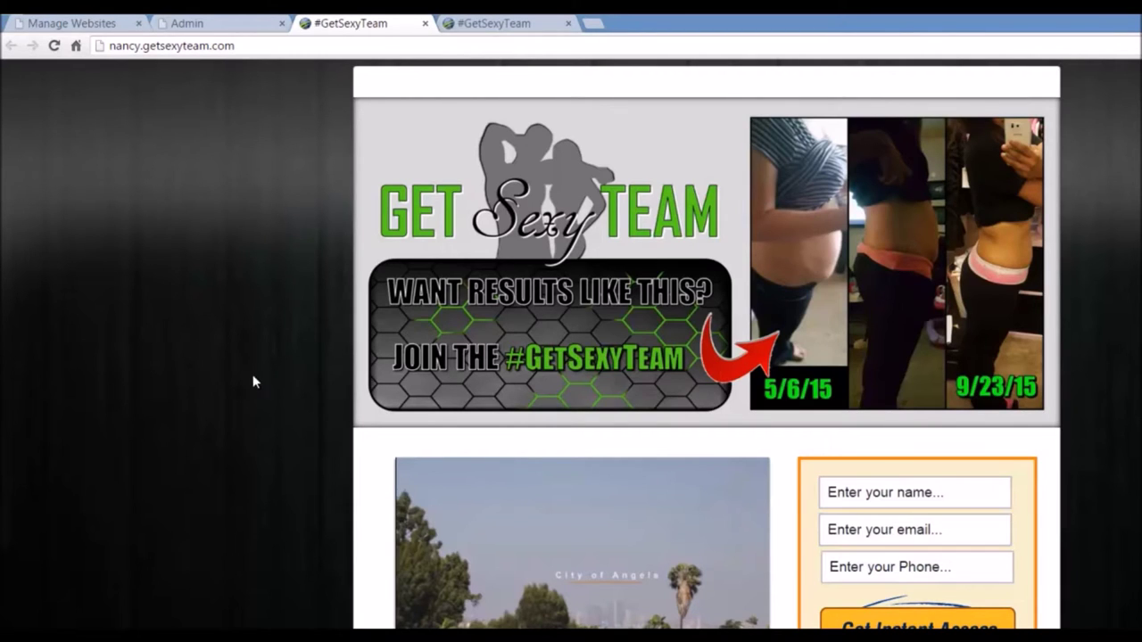
- Check the nancy.getsexyteam.com address and scroll through that page
{"action": "left_click", "coordinate": [119, 45]}
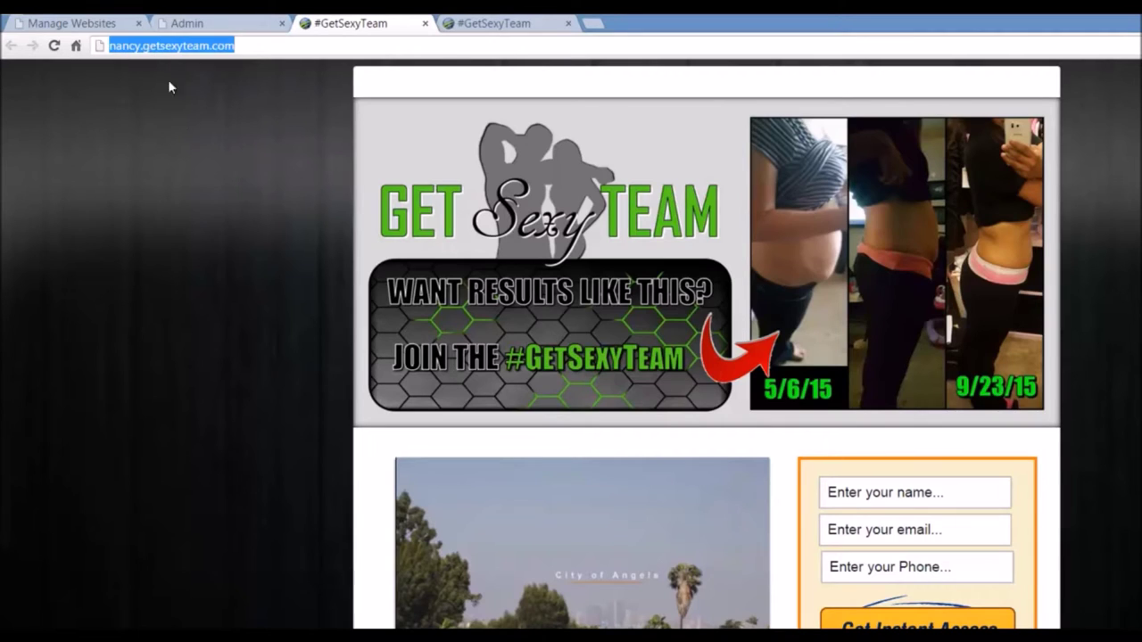
{"action": "left_click", "coordinate": [214, 235]}
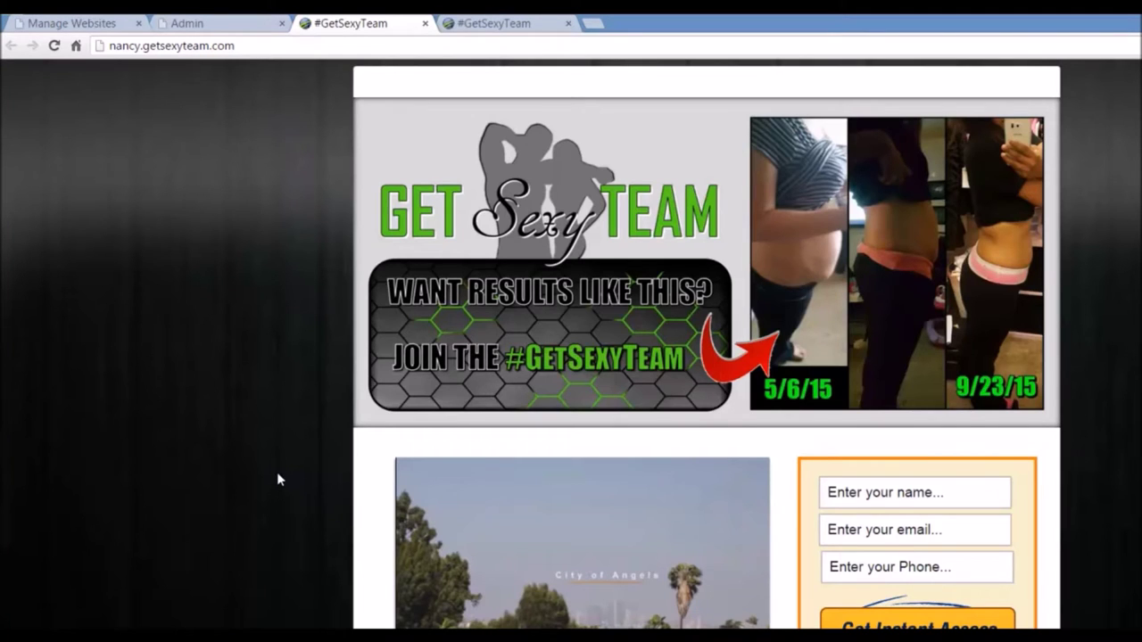
{"action": "scroll", "coordinate": [277, 479], "scroll_direction": "down", "scroll_amount": 5}
{"action": "scroll", "coordinate": [277, 479], "scroll_direction": "up", "scroll_amount": 5}
- Glance at the www version, then scroll through the nancy page again
{"action": "left_click", "coordinate": [450, 32]}
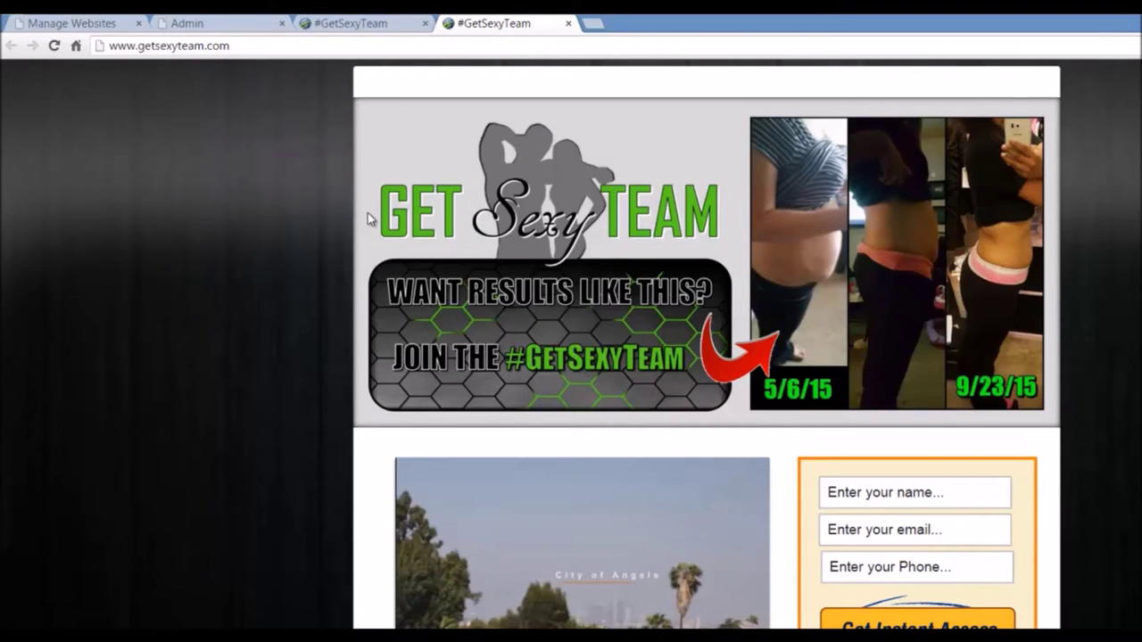
{"action": "left_click", "coordinate": [384, 24]}
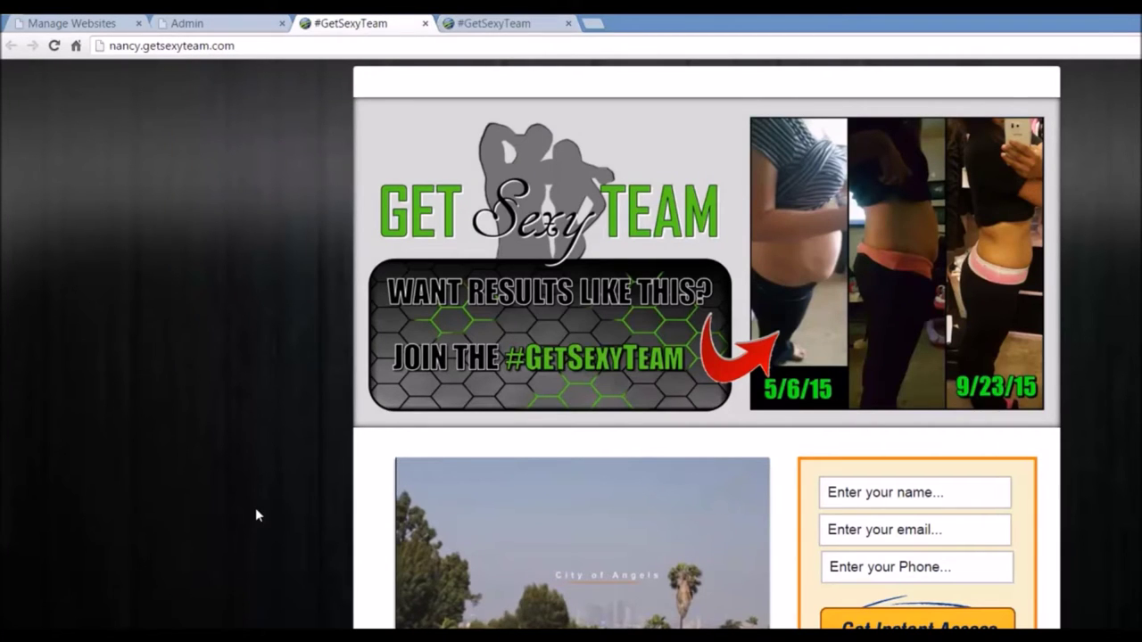
{"action": "scroll", "coordinate": [255, 513], "scroll_direction": "down", "scroll_amount": 6}
{"action": "scroll", "coordinate": [255, 502], "scroll_direction": "down", "scroll_amount": 6}
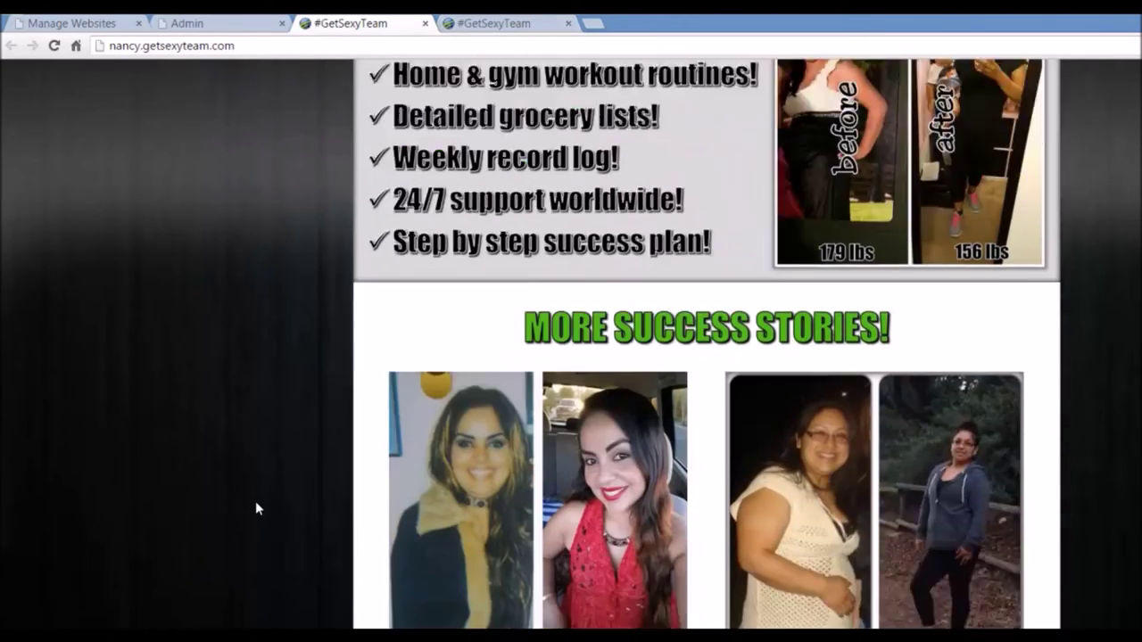
{"action": "scroll", "coordinate": [255, 502], "scroll_direction": "up", "scroll_amount": 7}
{"action": "scroll", "coordinate": [256, 508], "scroll_direction": "up", "scroll_amount": 5}
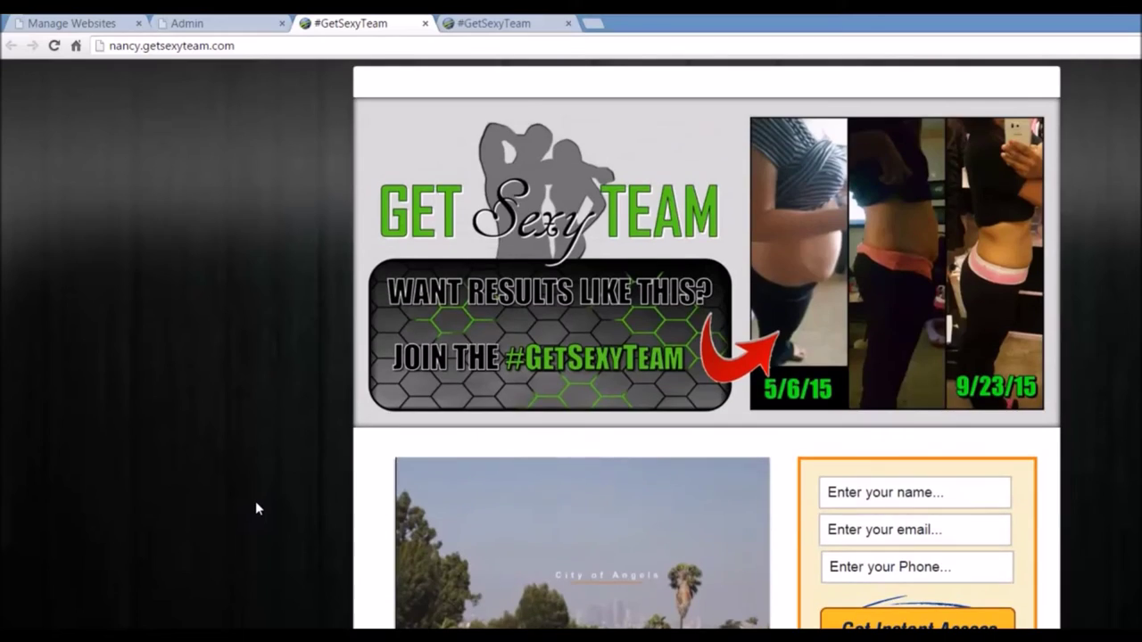
{"action": "left_click", "coordinate": [500, 22]}
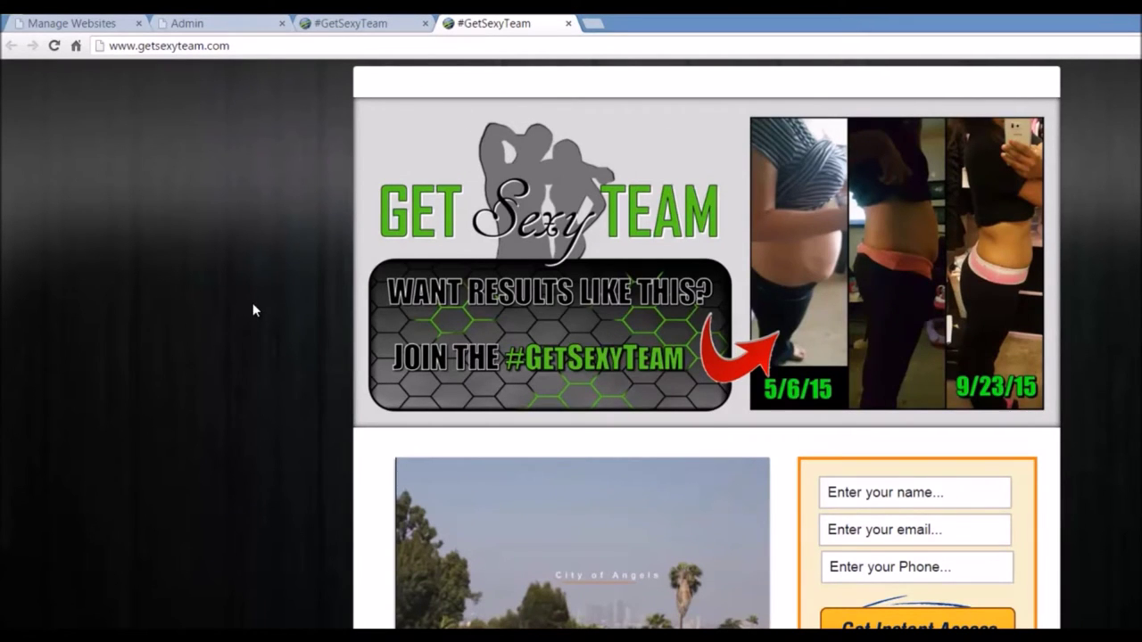
{"action": "scroll", "coordinate": [254, 305], "scroll_direction": "down", "scroll_amount": 10}
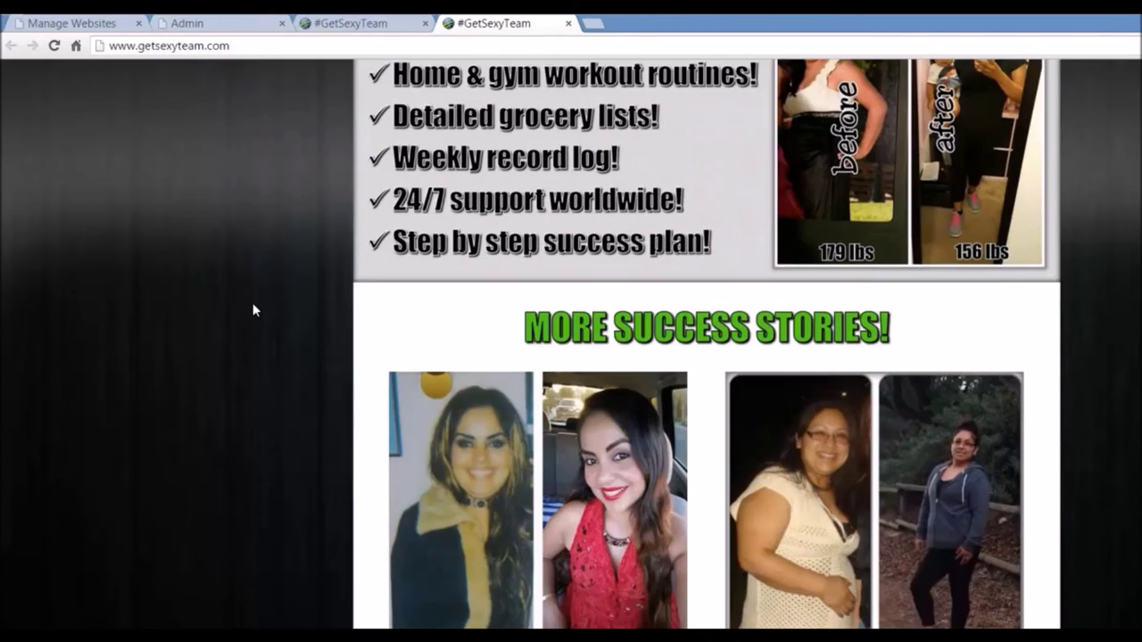
{"action": "scroll", "coordinate": [253, 309], "scroll_direction": "down", "scroll_amount": 8}
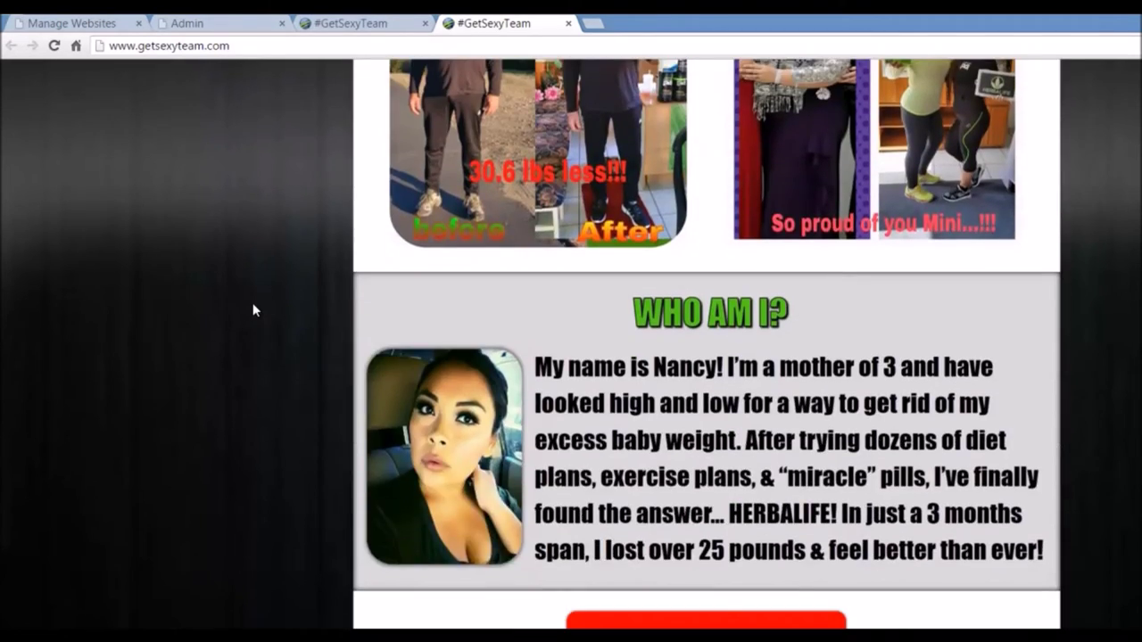
{"action": "scroll", "coordinate": [252, 309], "scroll_direction": "up", "scroll_amount": 15}
- Return to editing the #GetSexyTeam copy and scroll through its Edit Basics steps
{"action": "left_click", "coordinate": [199, 22]}
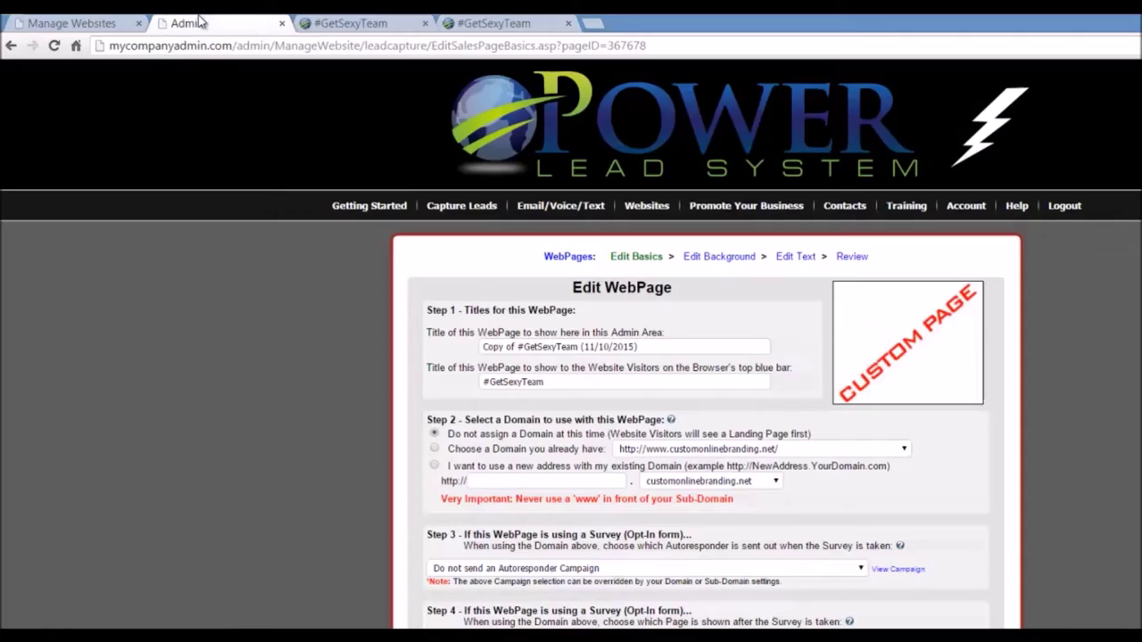
{"action": "scroll", "coordinate": [281, 367], "scroll_direction": "down", "scroll_amount": 2}
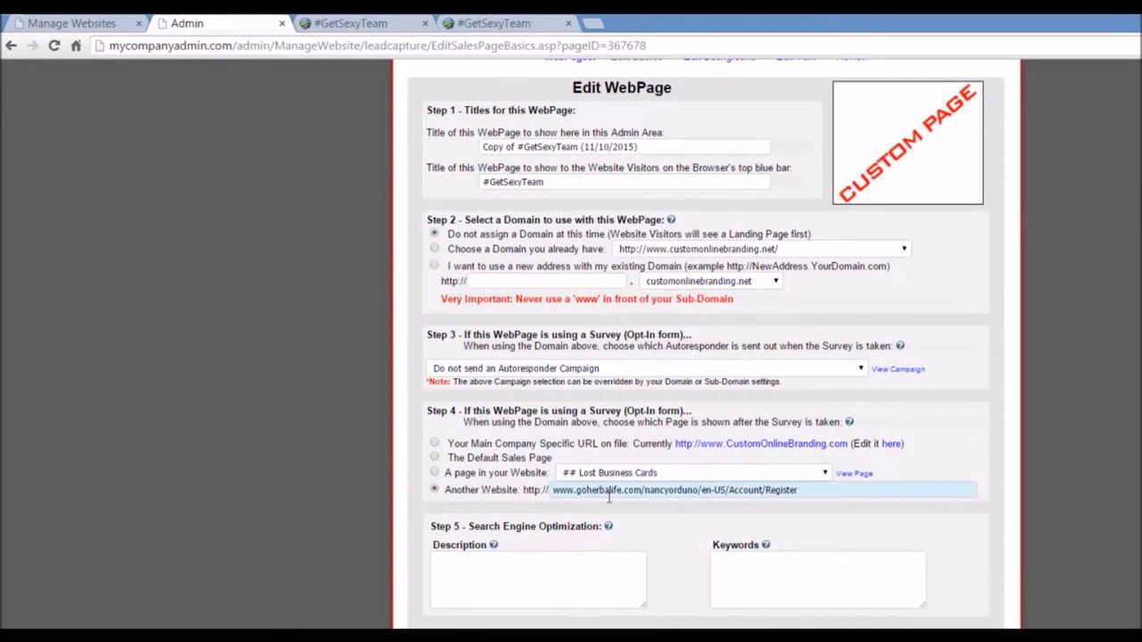
{"action": "scroll", "coordinate": [794, 265], "scroll_direction": "up", "scroll_amount": 2}
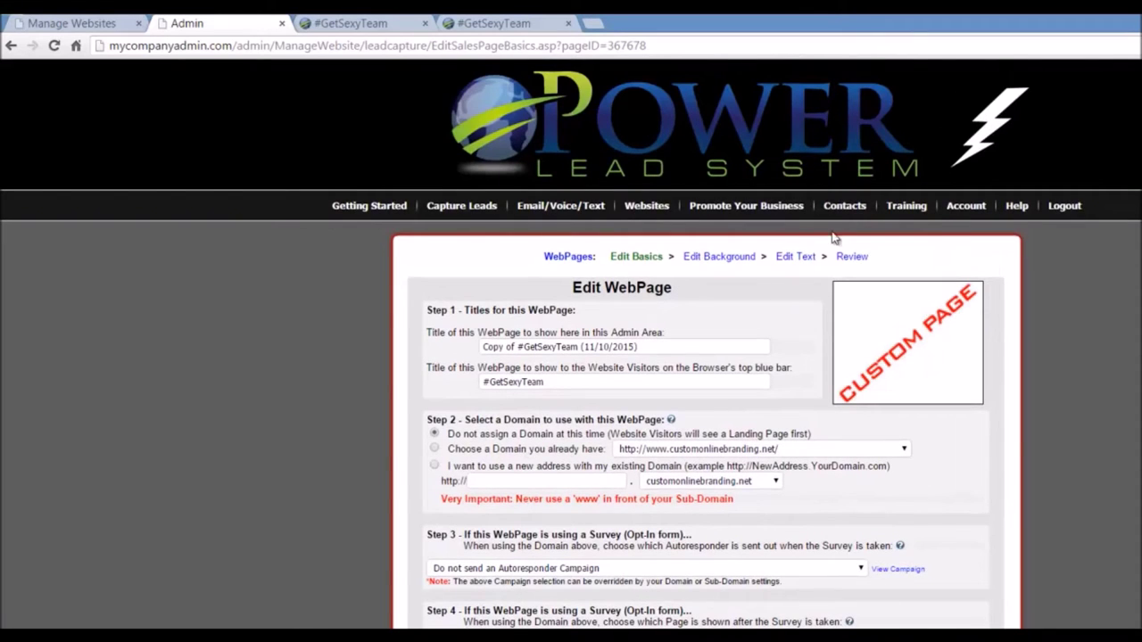
{"action": "scroll", "coordinate": [247, 518], "scroll_direction": "down", "scroll_amount": 2}
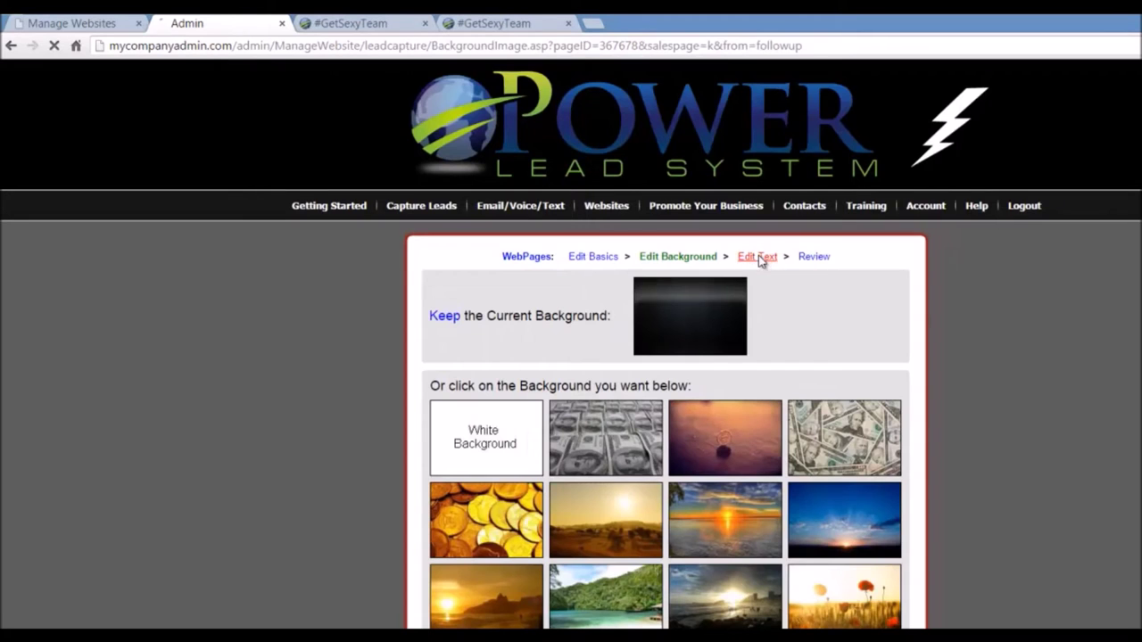
- Open the copy's page text in a maximized editor, review the success stories, and restore it
{"action": "left_click", "coordinate": [758, 256]}
{"action": "left_click", "coordinate": [875, 438]}
{"action": "scroll", "coordinate": [876, 440], "scroll_direction": "down", "scroll_amount": 15}
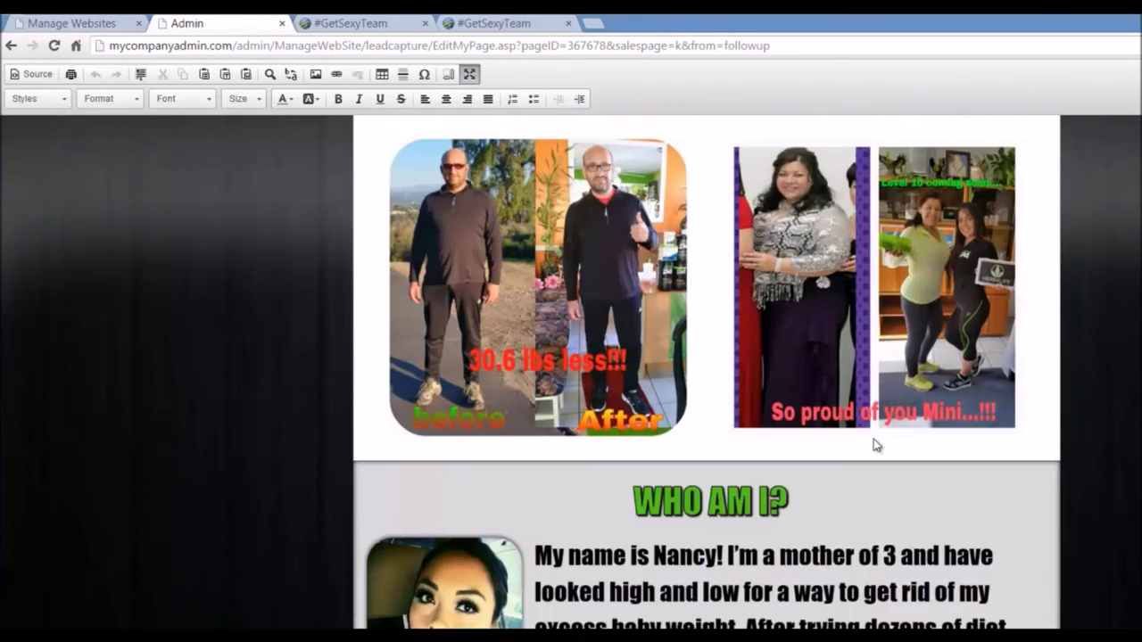
{"action": "scroll", "coordinate": [567, 555], "scroll_direction": "down", "scroll_amount": 3}
{"action": "left_click", "coordinate": [552, 423]}
{"action": "scroll", "coordinate": [552, 424], "scroll_direction": "up", "scroll_amount": 5}
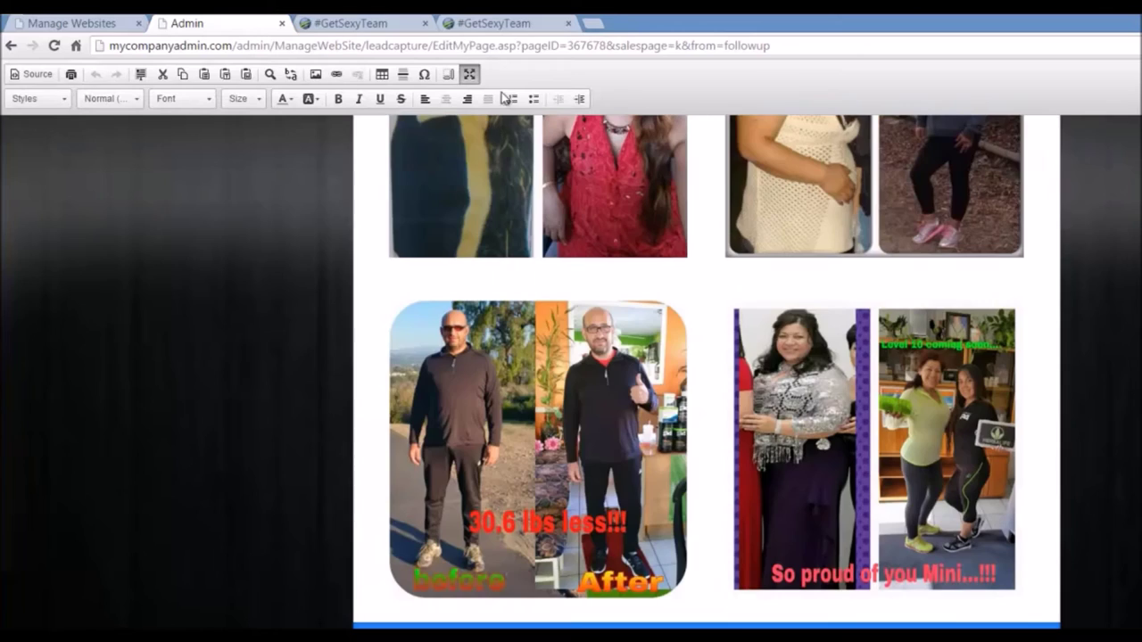
{"action": "left_click", "coordinate": [469, 74]}
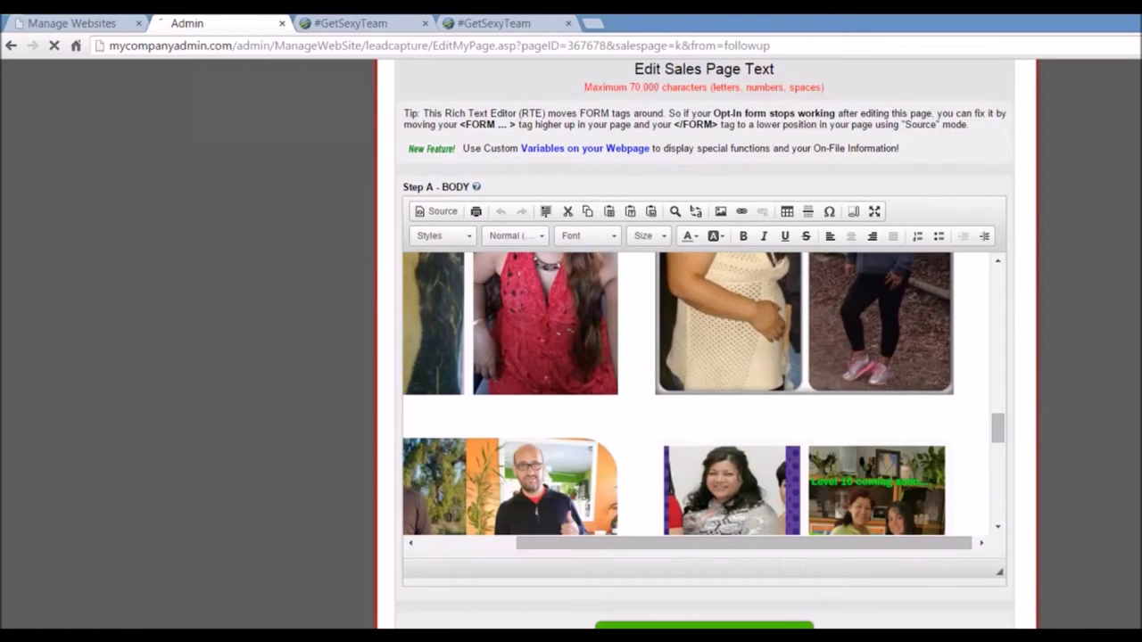
{"action": "left_click", "coordinate": [487, 25]}
{"action": "left_click", "coordinate": [375, 22]}
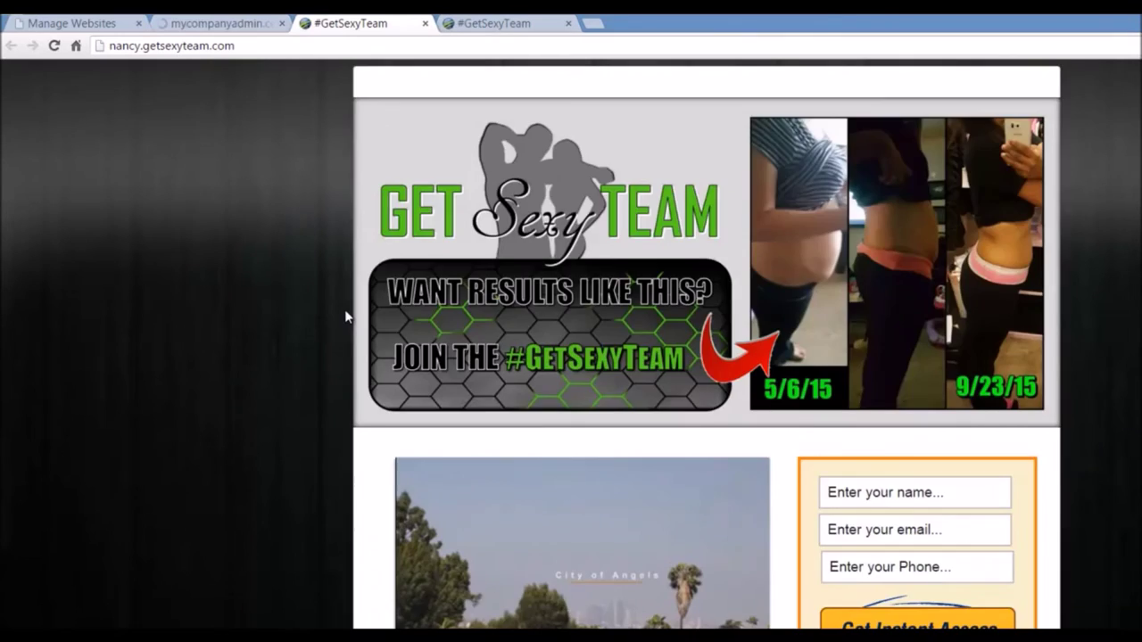
- Scroll through the live landing page on nancy.getsexyteam.com
{"action": "scroll", "coordinate": [346, 316], "scroll_direction": "down", "scroll_amount": 5}
{"action": "scroll", "coordinate": [324, 324], "scroll_direction": "down", "scroll_amount": 8}
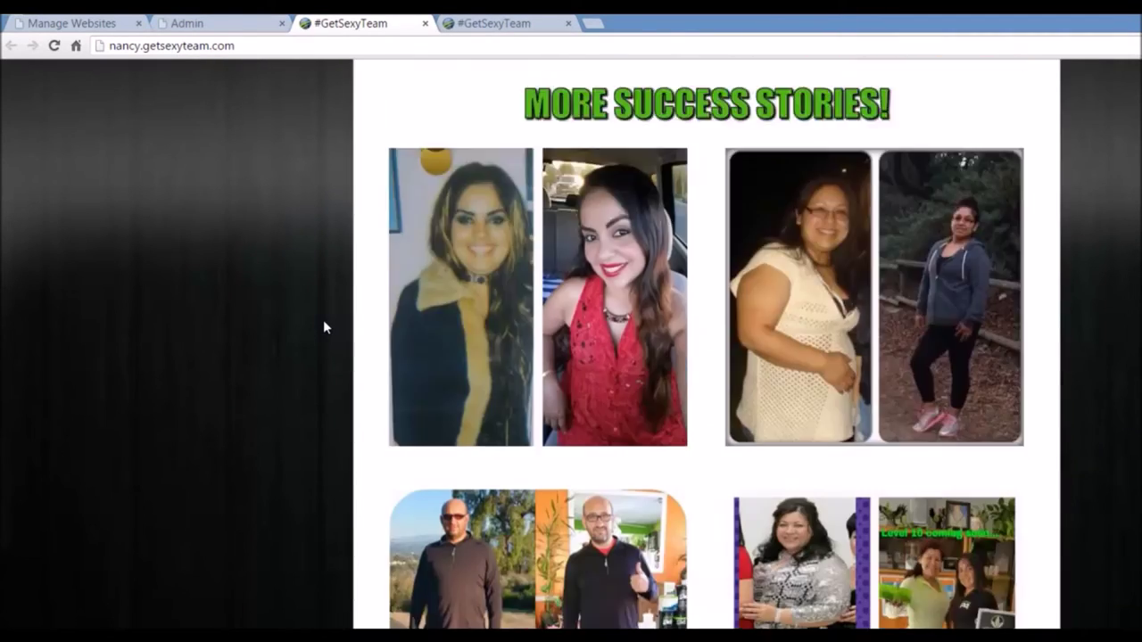
{"action": "scroll", "coordinate": [324, 327], "scroll_direction": "down", "scroll_amount": 6}
{"action": "scroll", "coordinate": [323, 326], "scroll_direction": "up", "scroll_amount": 9}
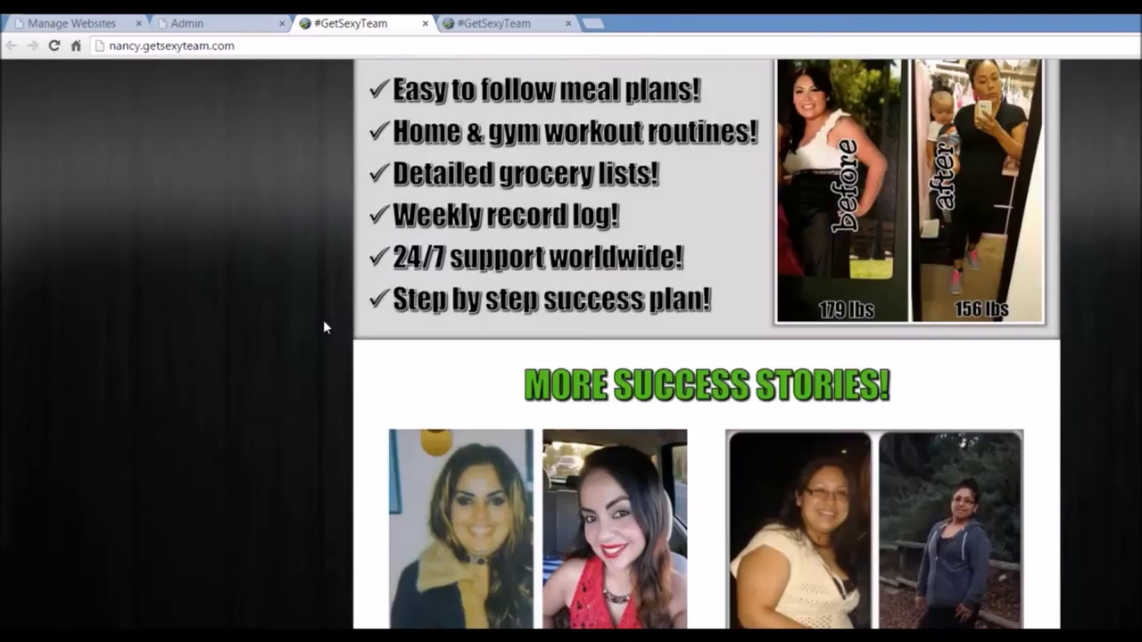
{"action": "scroll", "coordinate": [323, 324], "scroll_direction": "up", "scroll_amount": 10}
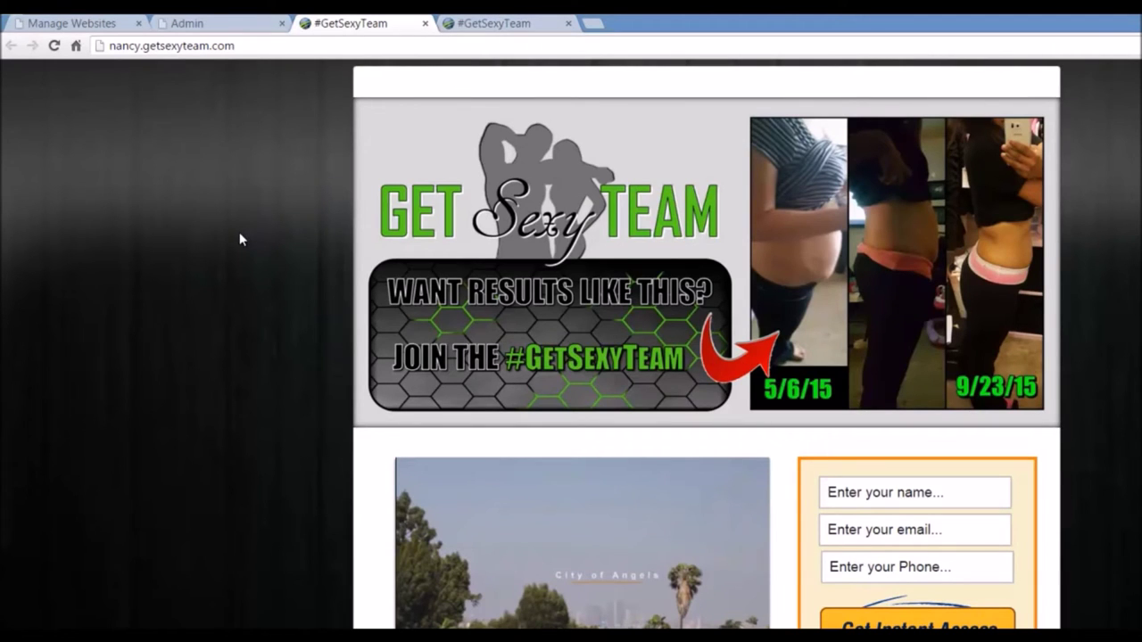
{"action": "left_click", "coordinate": [499, 24]}
{"action": "scroll", "coordinate": [208, 357], "scroll_direction": "up", "scroll_amount": 1}
{"action": "scroll", "coordinate": [210, 356], "scroll_direction": "up", "scroll_amount": 1}
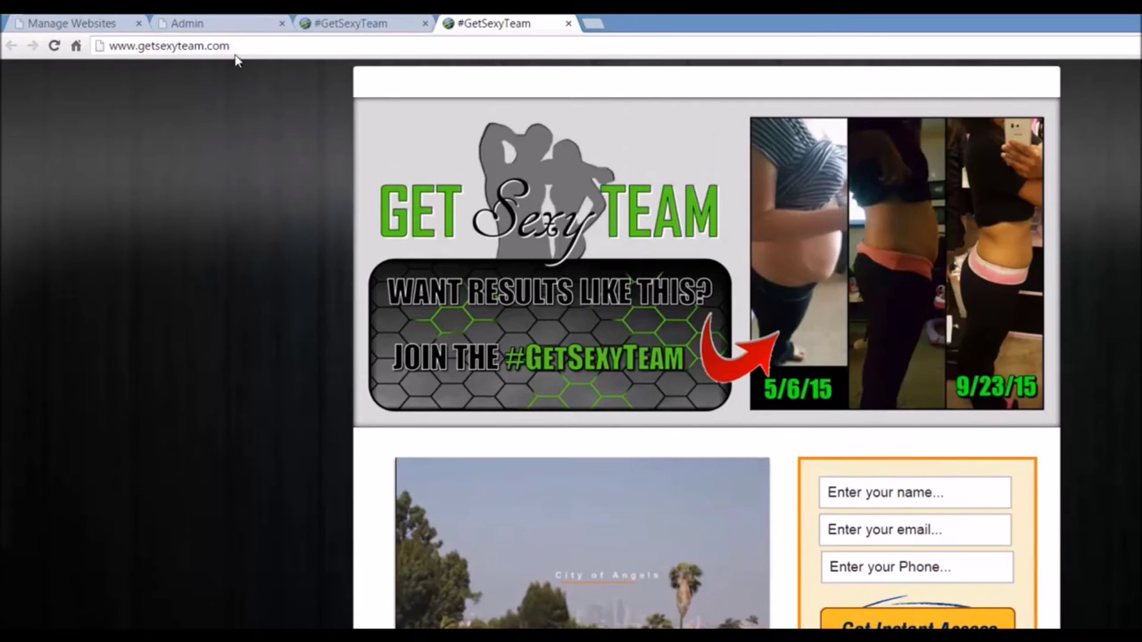
{"action": "scroll", "coordinate": [252, 299], "scroll_direction": "down", "scroll_amount": 5}
{"action": "scroll", "coordinate": [253, 299], "scroll_direction": "down", "scroll_amount": 4}
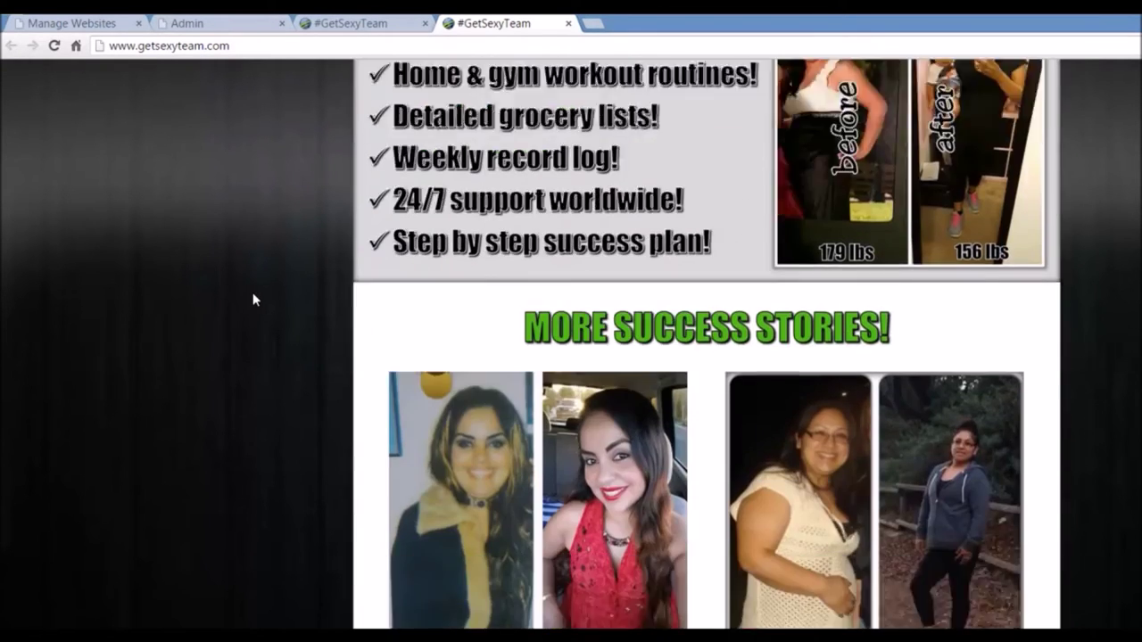
{"action": "left_click", "coordinate": [94, 23]}
{"action": "scroll", "coordinate": [1032, 401], "scroll_direction": "down", "scroll_amount": 20}
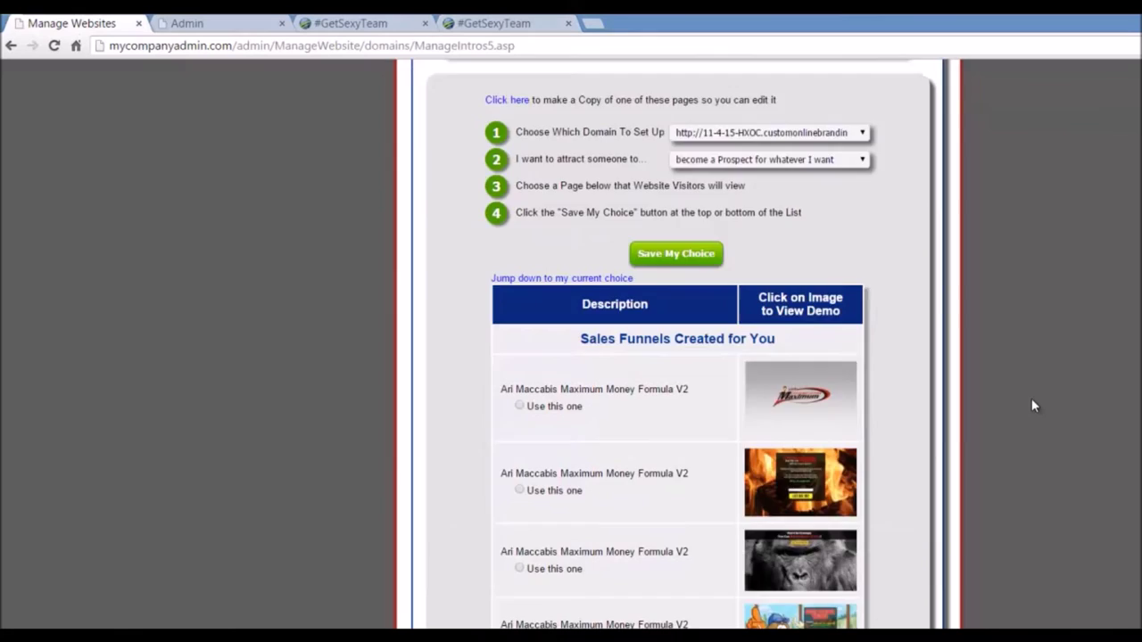
{"action": "scroll", "coordinate": [1035, 406], "scroll_direction": "down", "scroll_amount": 20}
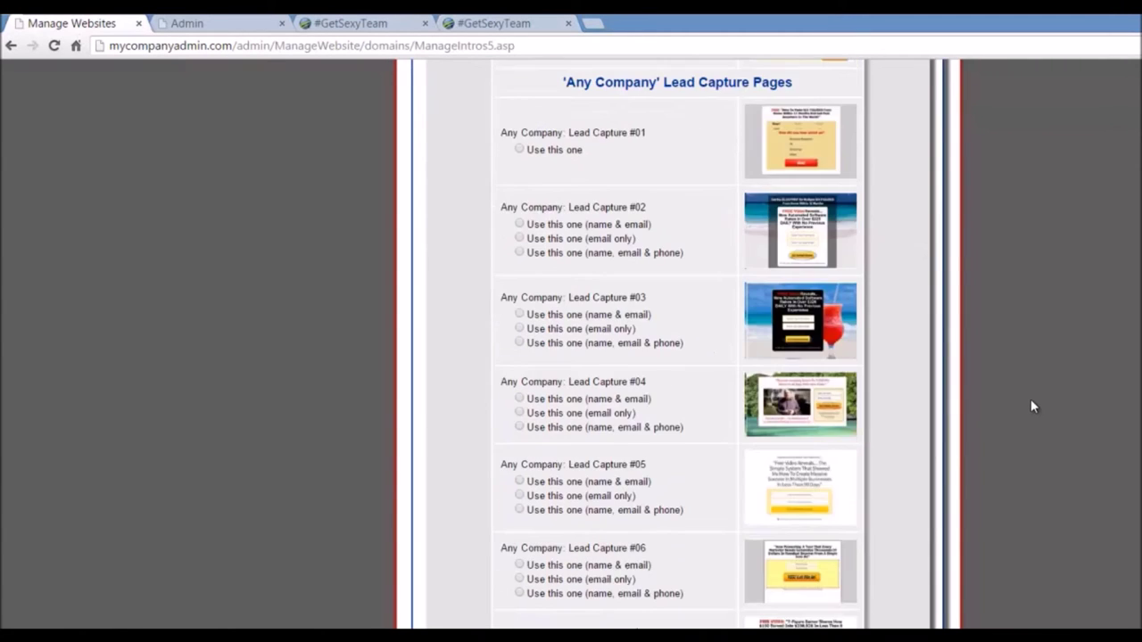
{"action": "scroll", "coordinate": [781, 469], "scroll_direction": "down", "scroll_amount": 5}
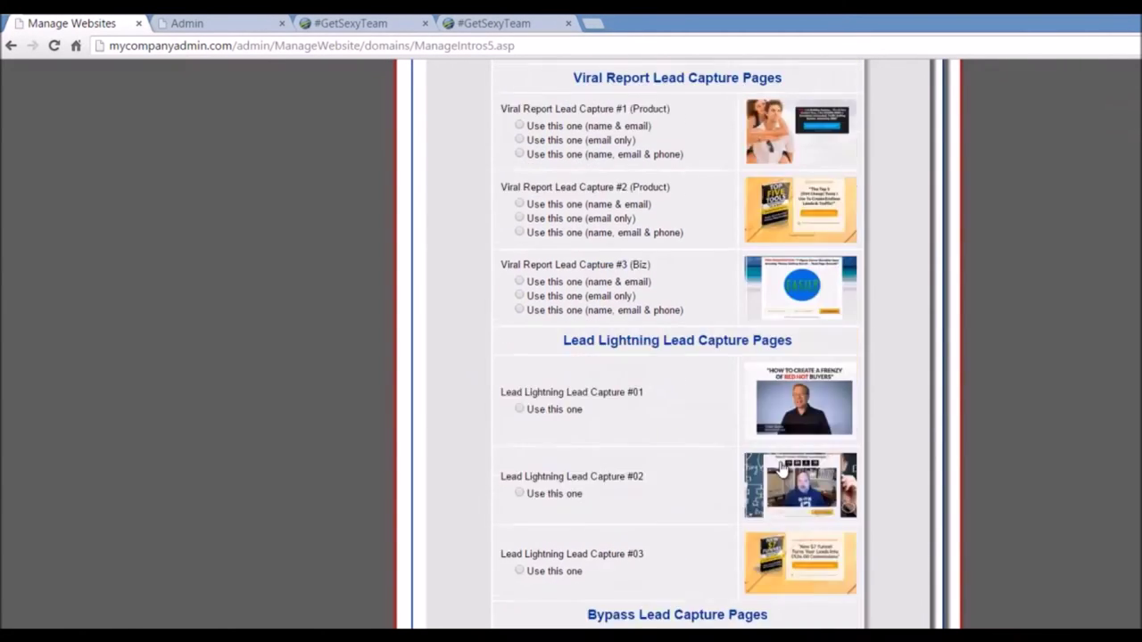
{"action": "scroll", "coordinate": [451, 460], "scroll_direction": "up", "scroll_amount": 2}
{"action": "key", "text": "ctrl+4"}
{"action": "scroll", "coordinate": [209, 341], "scroll_direction": "up", "scroll_amount": 12}
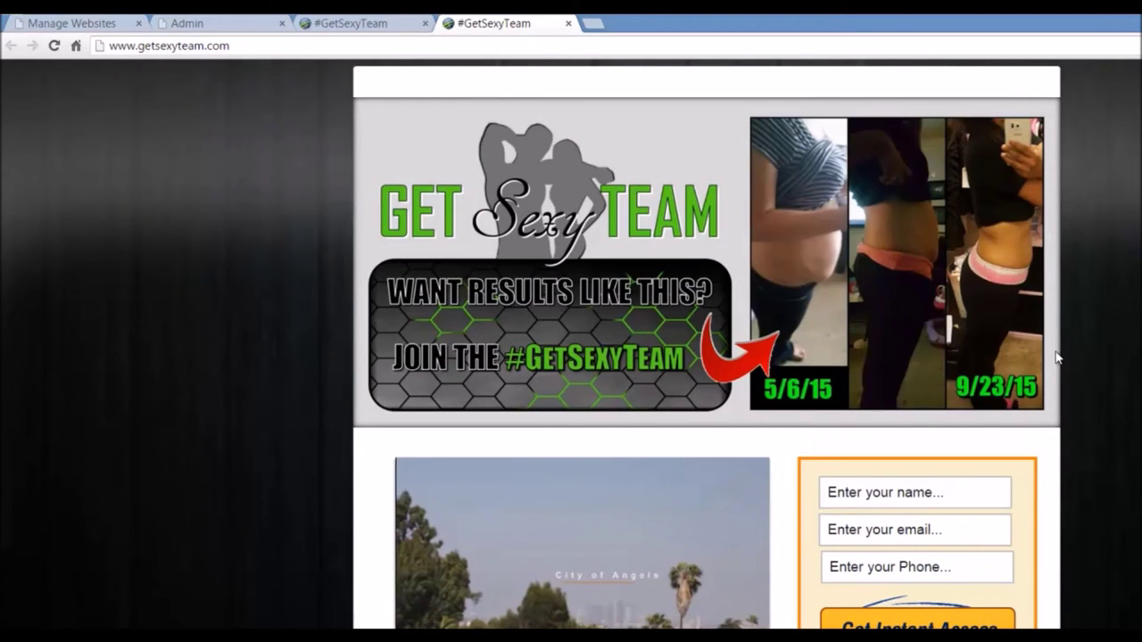
- Delete 'Copy of #GetSexyTeam (11/10/2015)' from My WebPages and confirm the deletion
{"action": "left_click", "coordinate": [224, 29]}
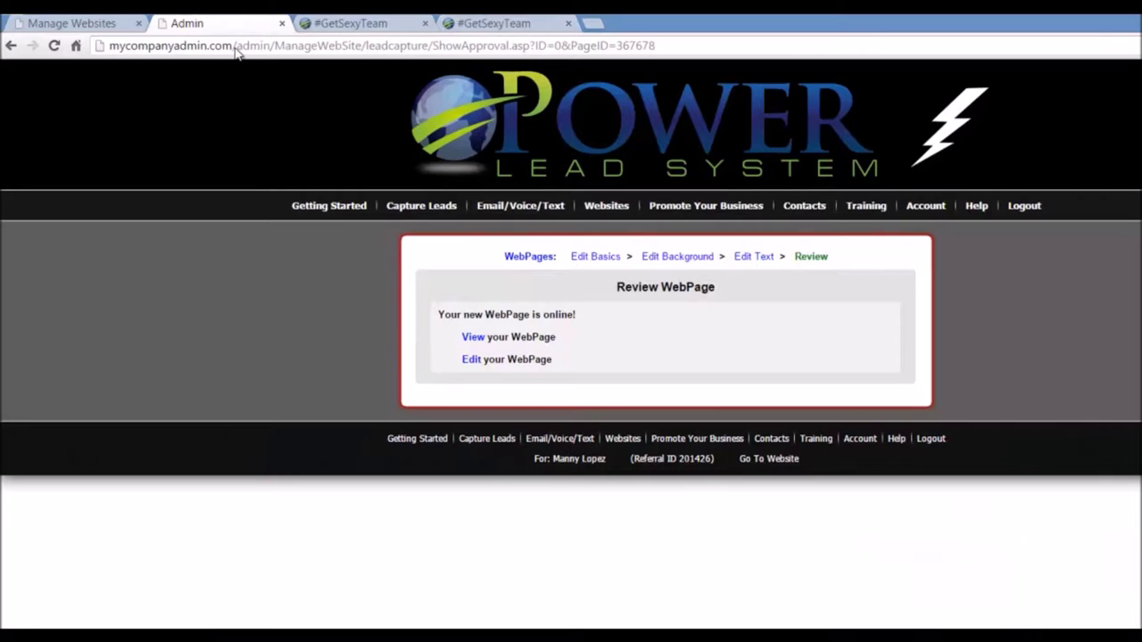
{"action": "mouse_move", "coordinate": [596, 212]}
{"action": "mouse_move", "coordinate": [620, 250]}
{"action": "left_click", "coordinate": [752, 250]}
{"action": "left_click", "coordinate": [942, 312]}
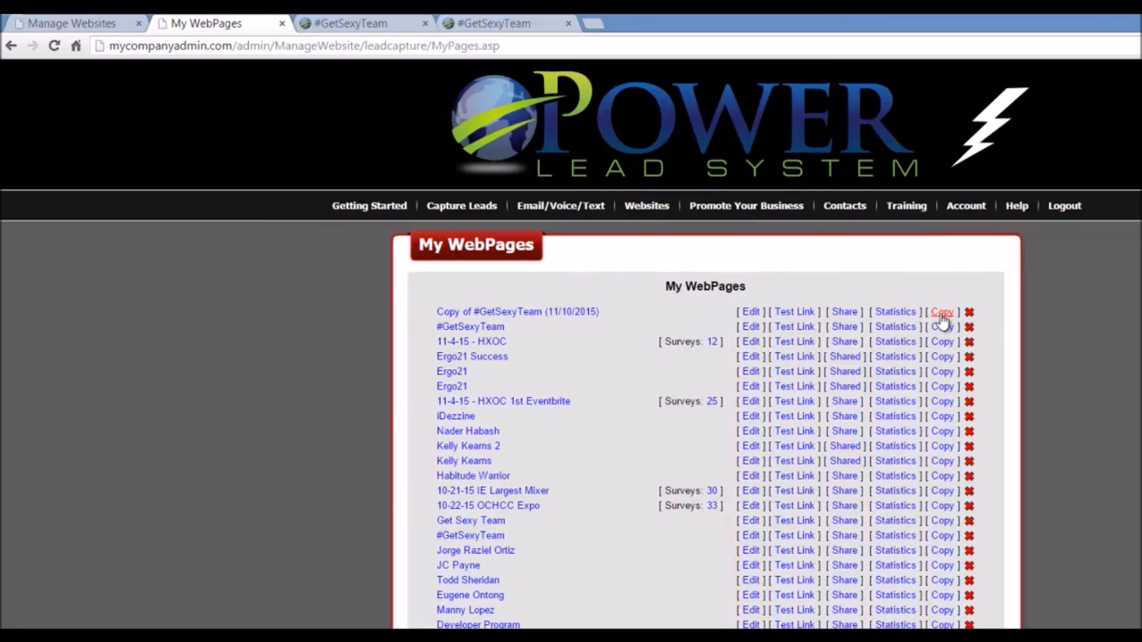
{"action": "left_click", "coordinate": [969, 314]}
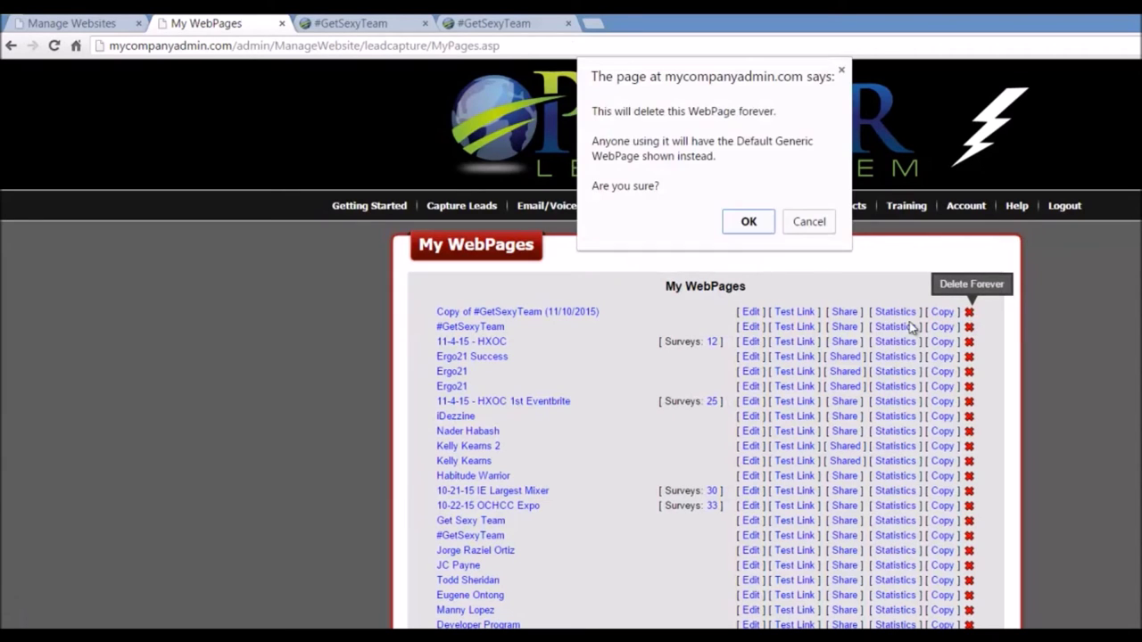
{"action": "left_click", "coordinate": [748, 225]}
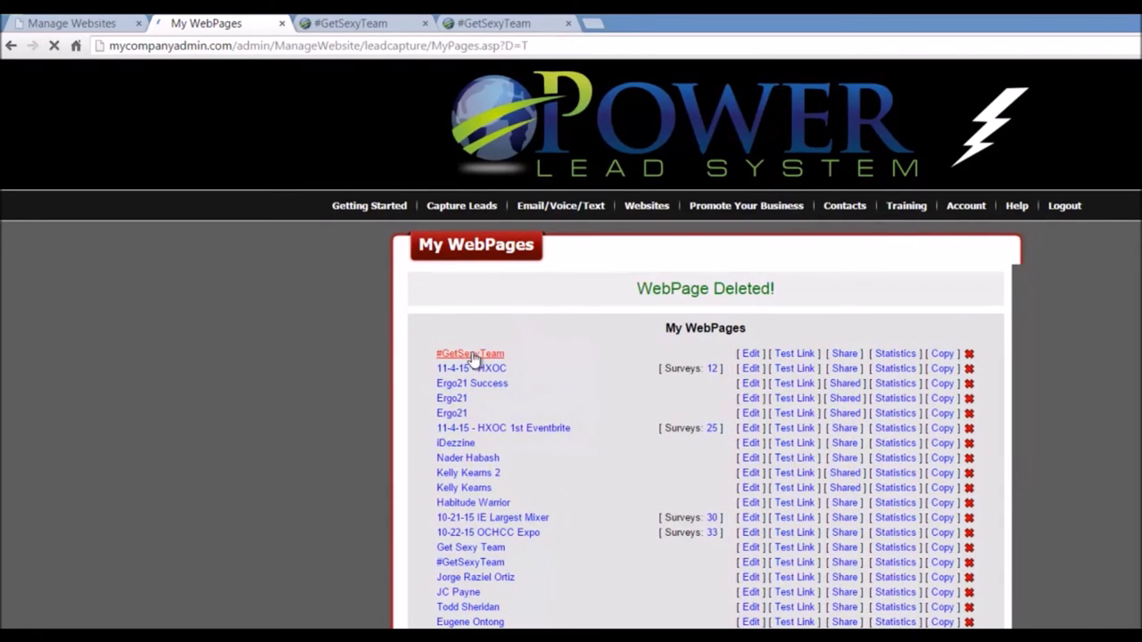
{"action": "left_click", "coordinate": [393, 23]}
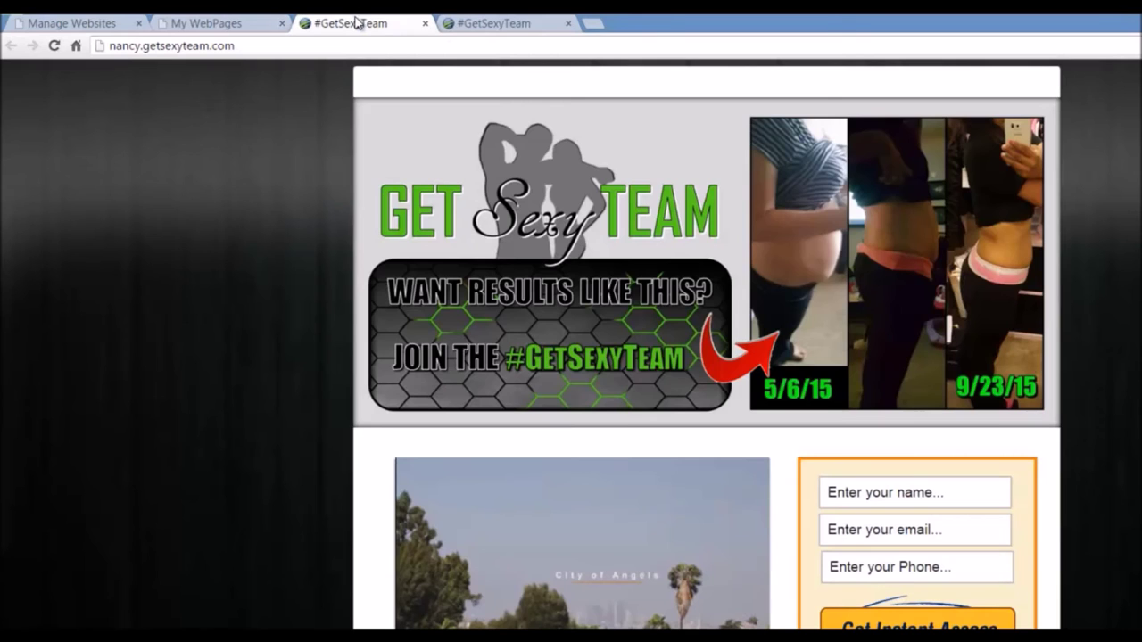
{"action": "left_click", "coordinate": [116, 45]}
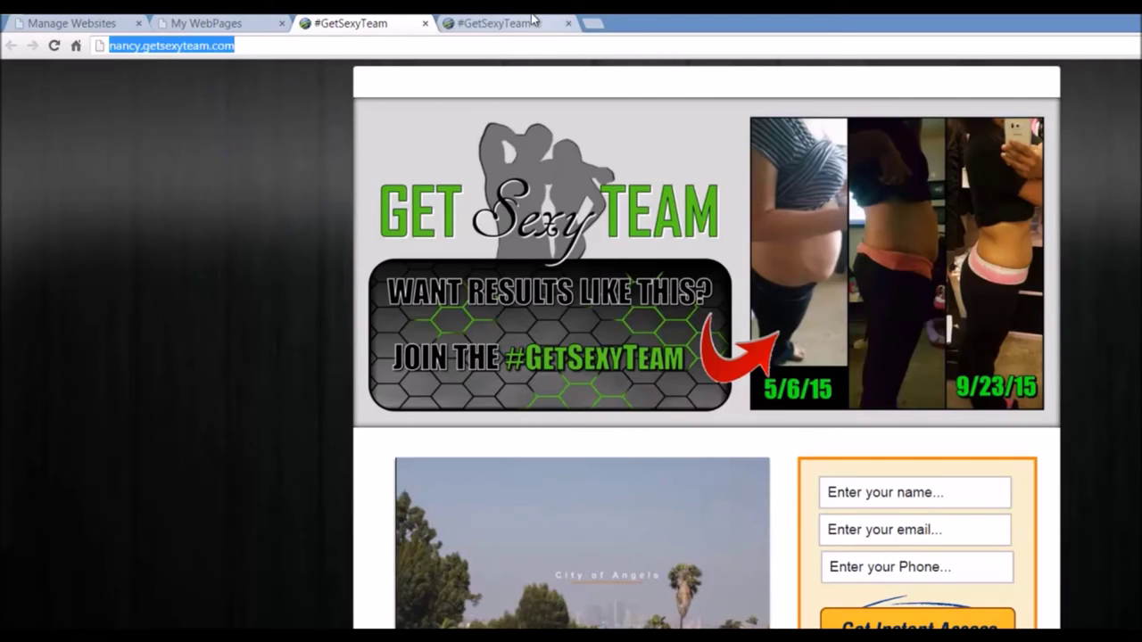
{"action": "key", "text": "ctrl+Tab"}
{"action": "scroll", "coordinate": [273, 264], "scroll_direction": "down", "scroll_amount": 10}
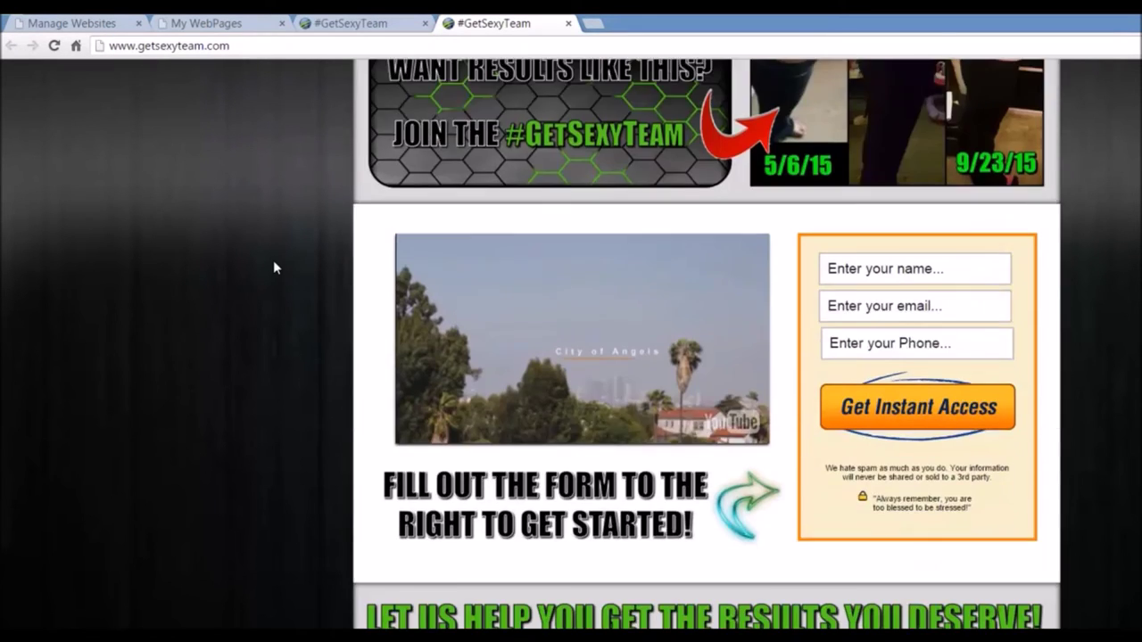
{"action": "scroll", "coordinate": [273, 264], "scroll_direction": "up", "scroll_amount": 10}
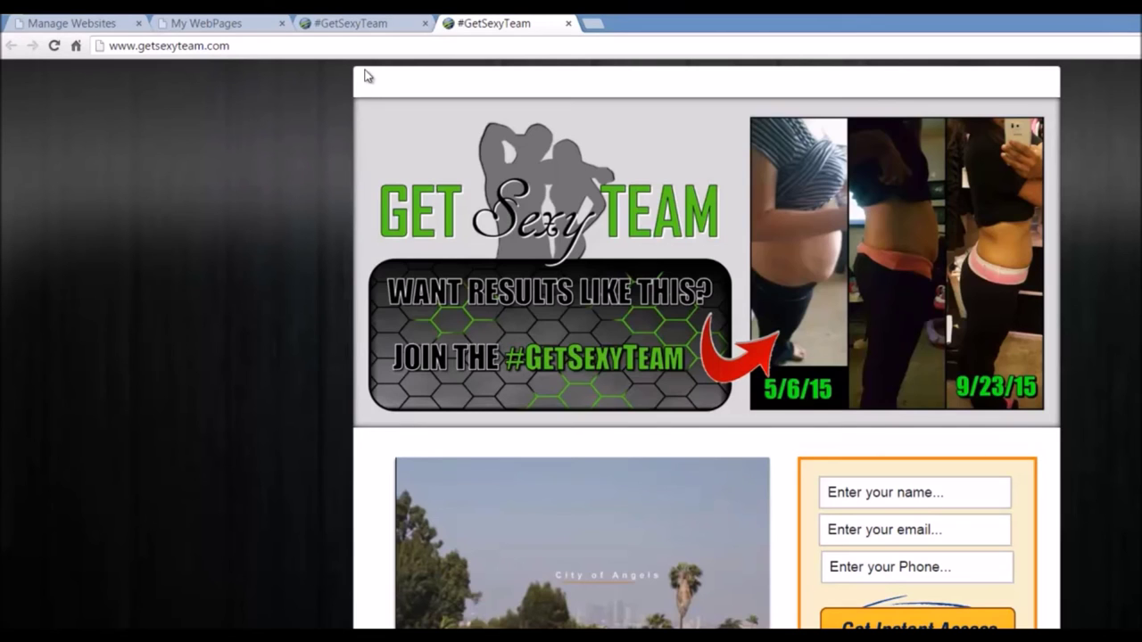
{"action": "scroll", "coordinate": [248, 288], "scroll_direction": "down", "scroll_amount": 8}
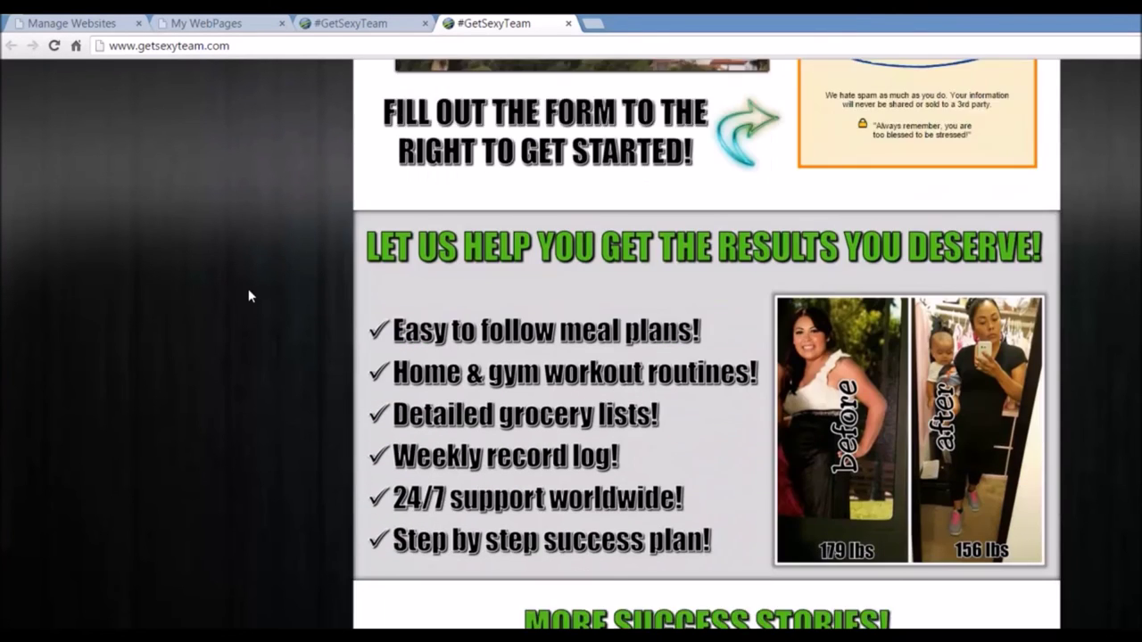